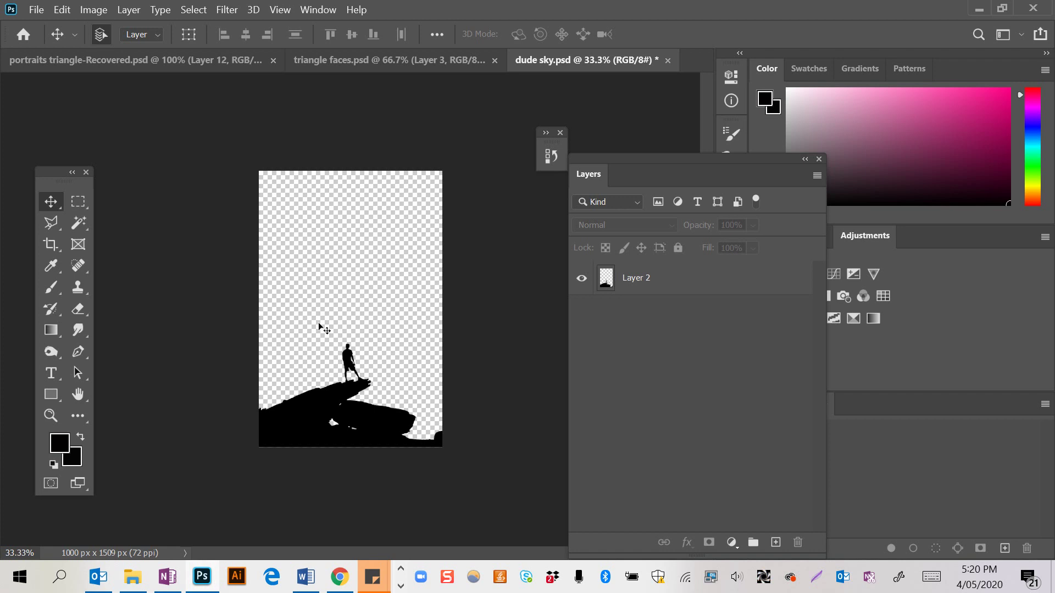
Switch to Chrome and look through the open saturn and stars image results for a suitable sky picture.
key("alt+Tab")
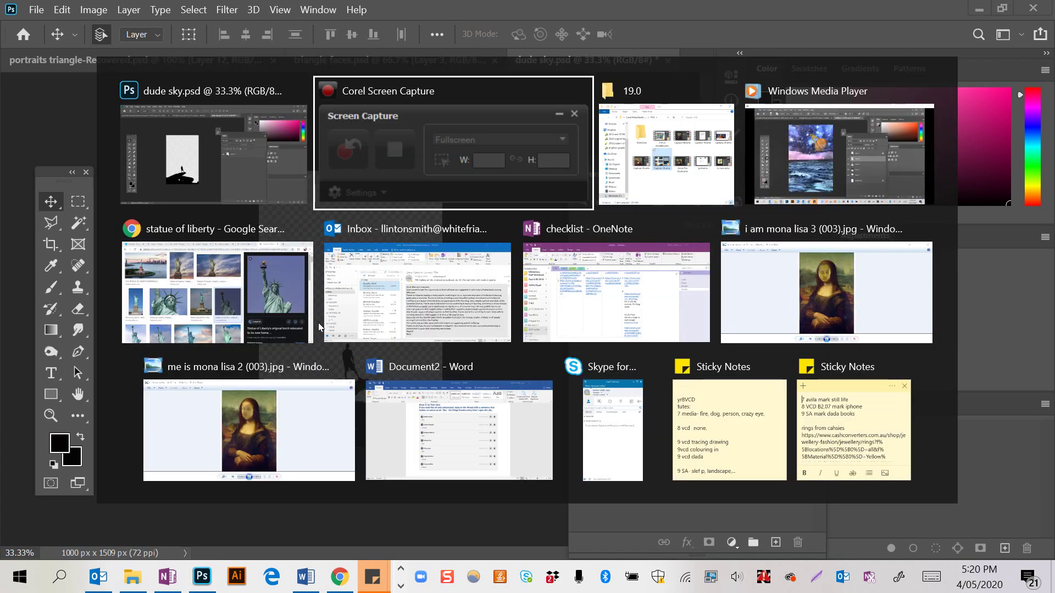
key("alt+Tab")
key("alt+Tab")
key("alt+Tab")
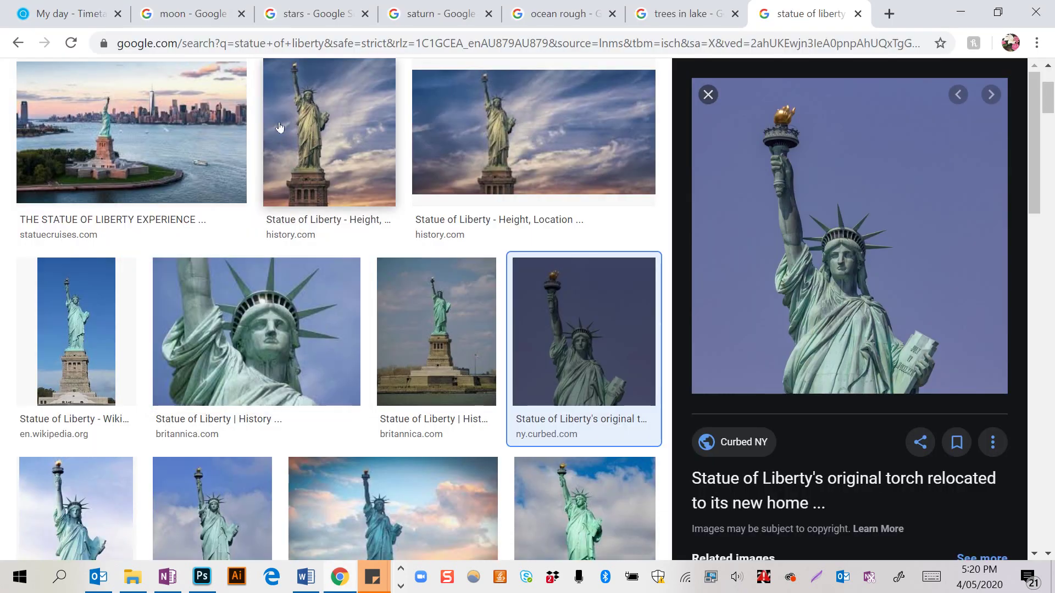
left_click(446, 14)
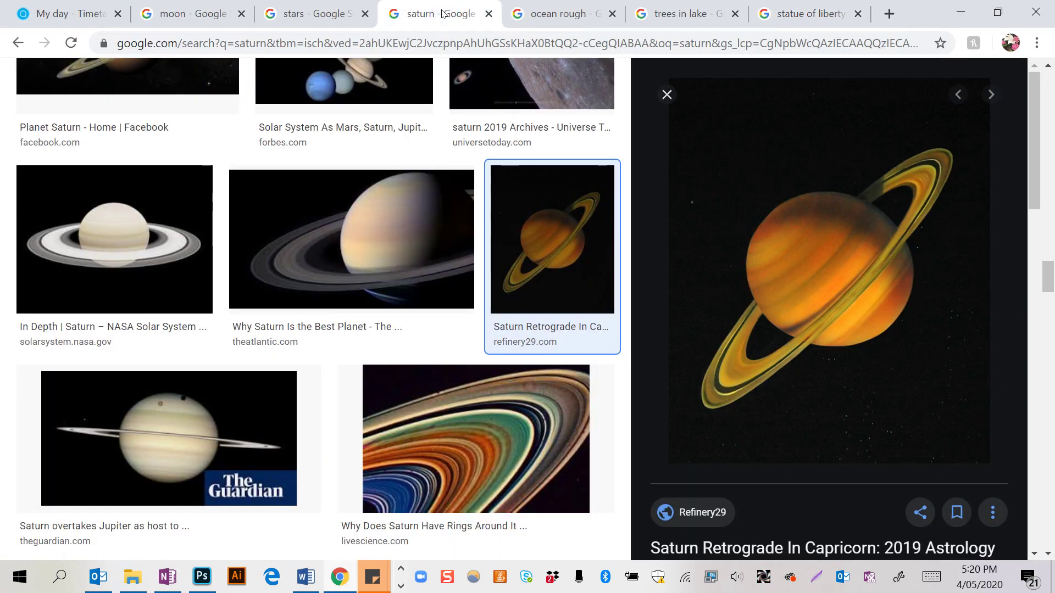
left_click(323, 22)
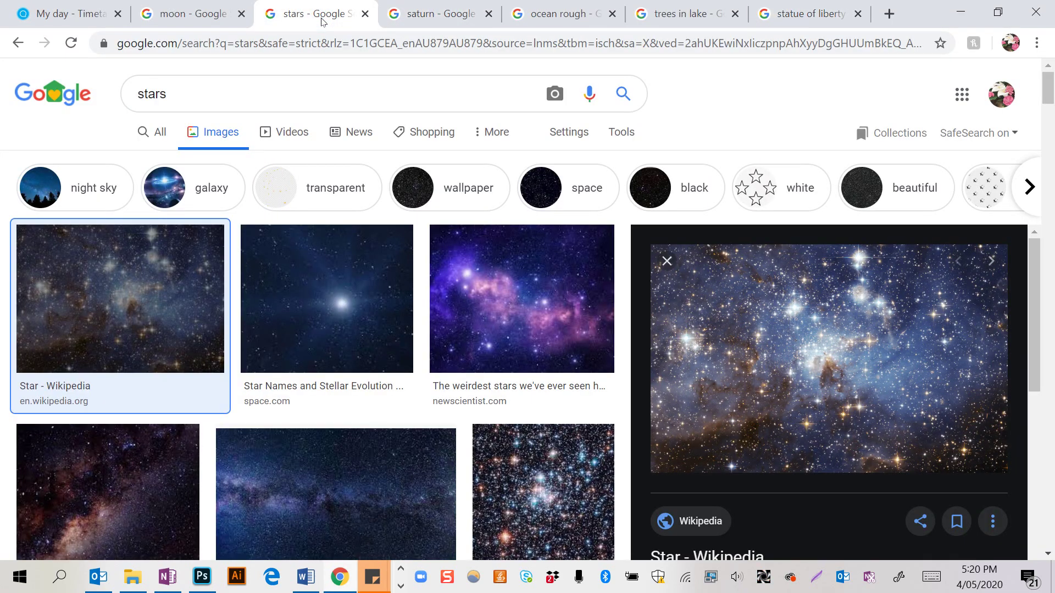
scroll(384, 339, "down", 6)
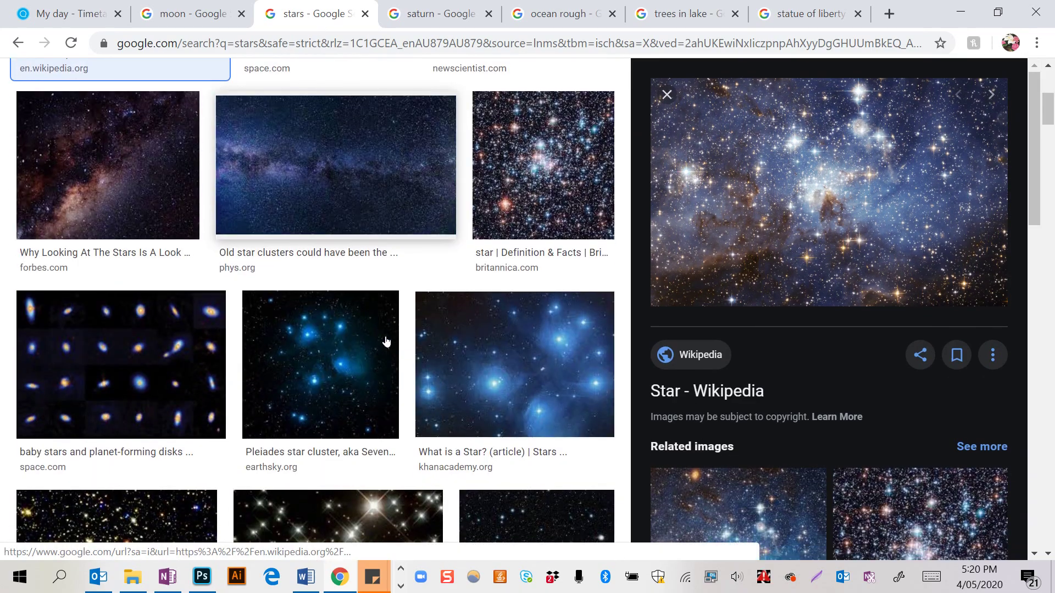
scroll(386, 342, "down", 8)
scroll(386, 341, "up", 1)
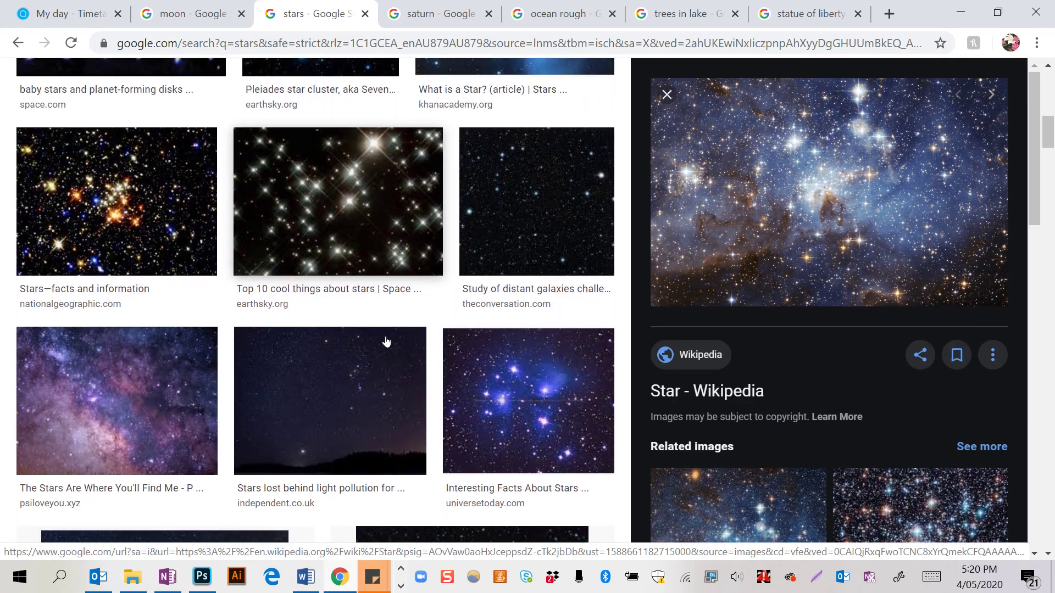
scroll(386, 342, "up", 14)
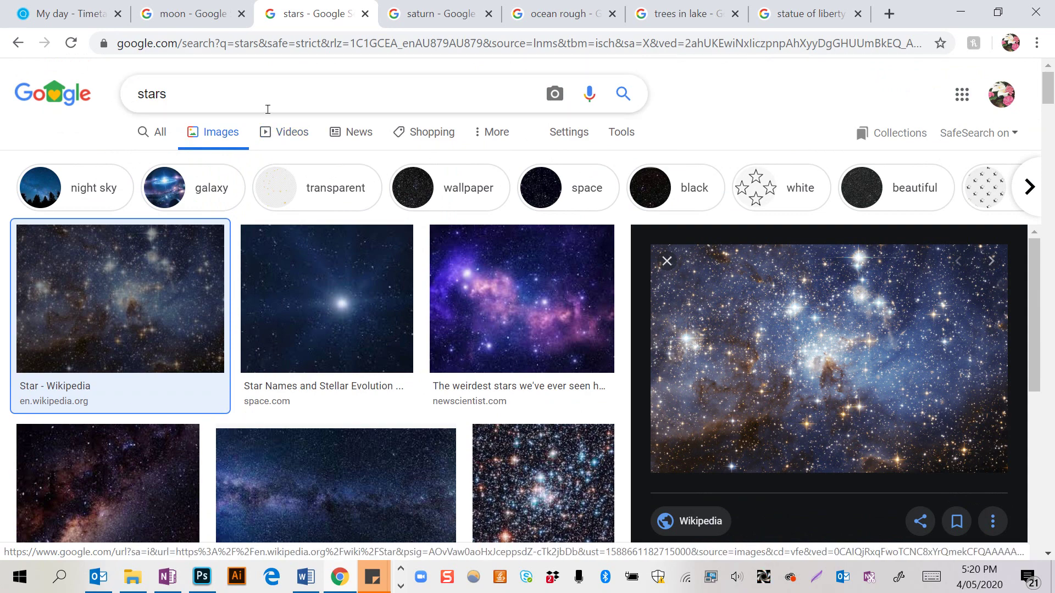
Search Google Images for "stars and planets".
left_click(267, 108)
type("and pla")
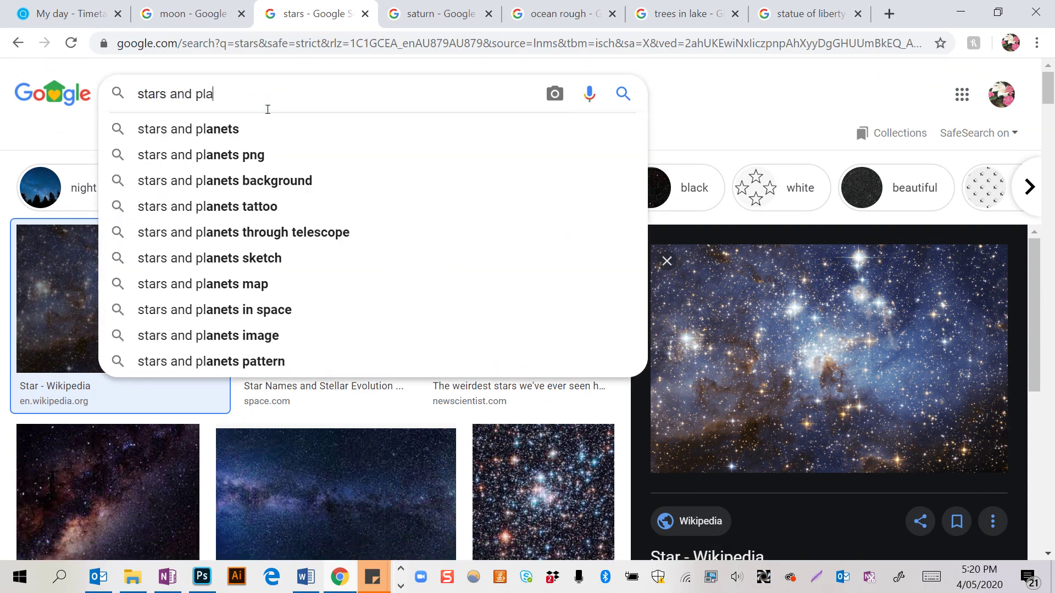
type("nte")
key("BackSpace")
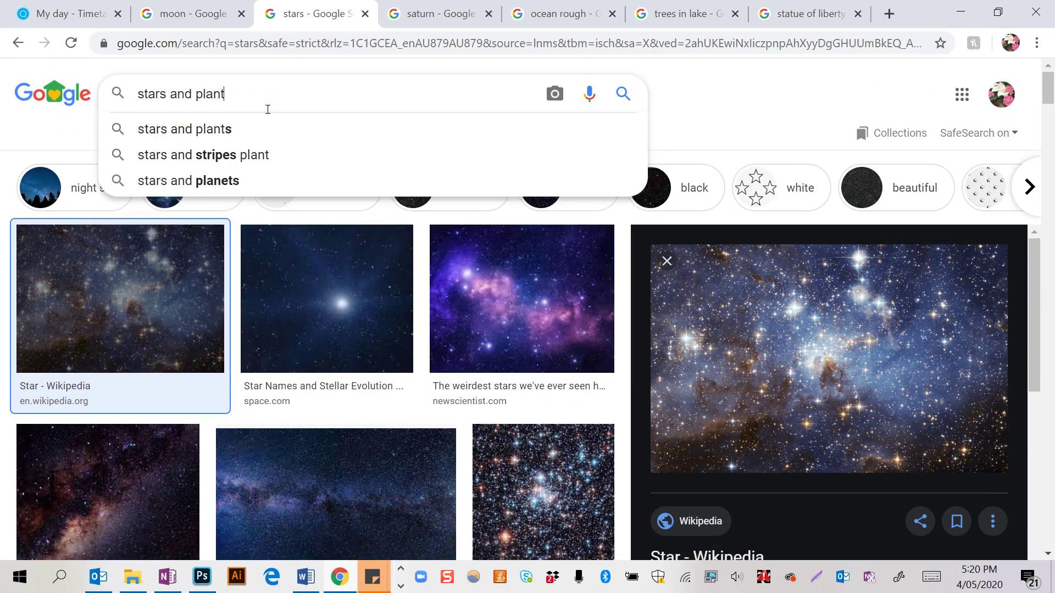
key("BackSpace")
type("ent")
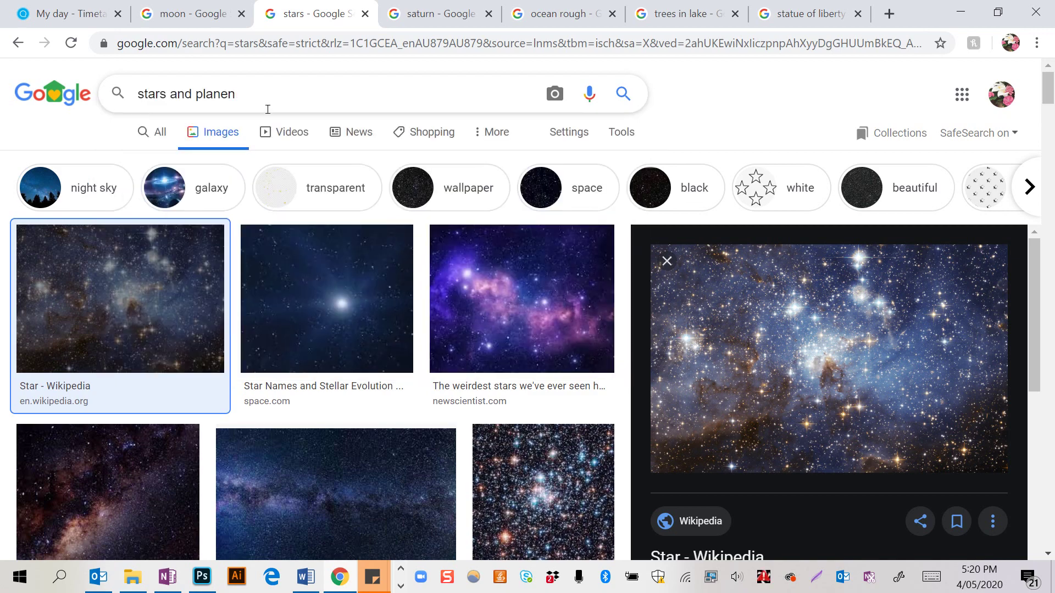
key("BackSpace")
type("ts")
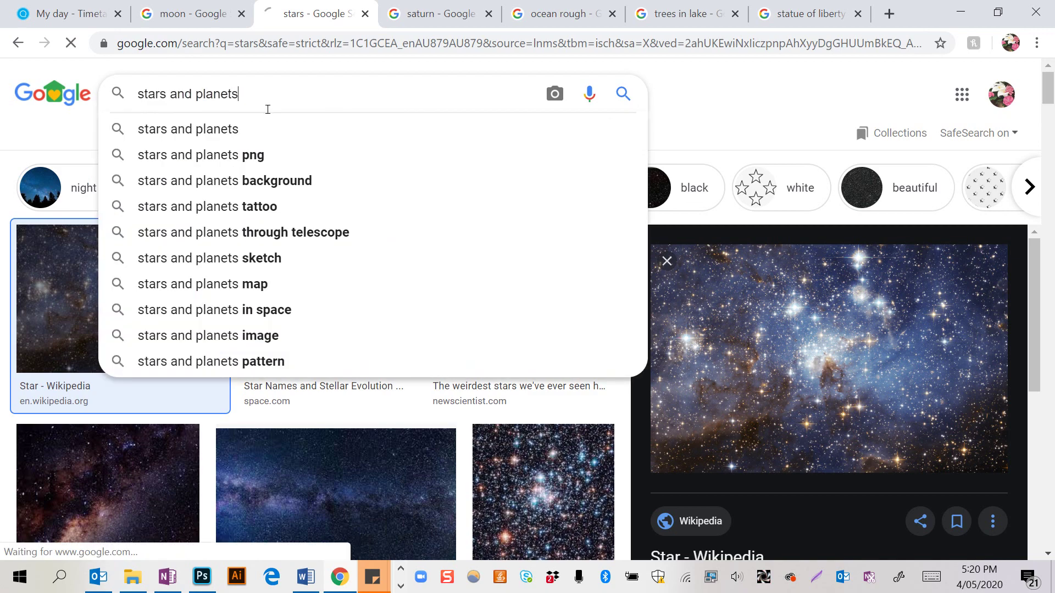
key("Return")
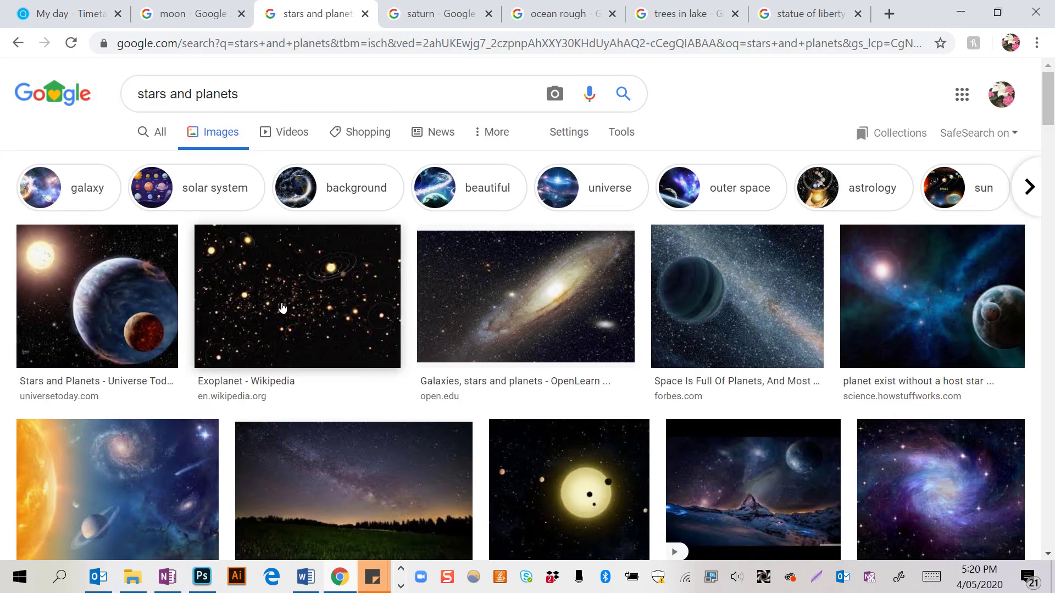
Open the HowStuffWorks image of a planet with a blue nebula and copy it.
scroll(309, 329, "down", 2)
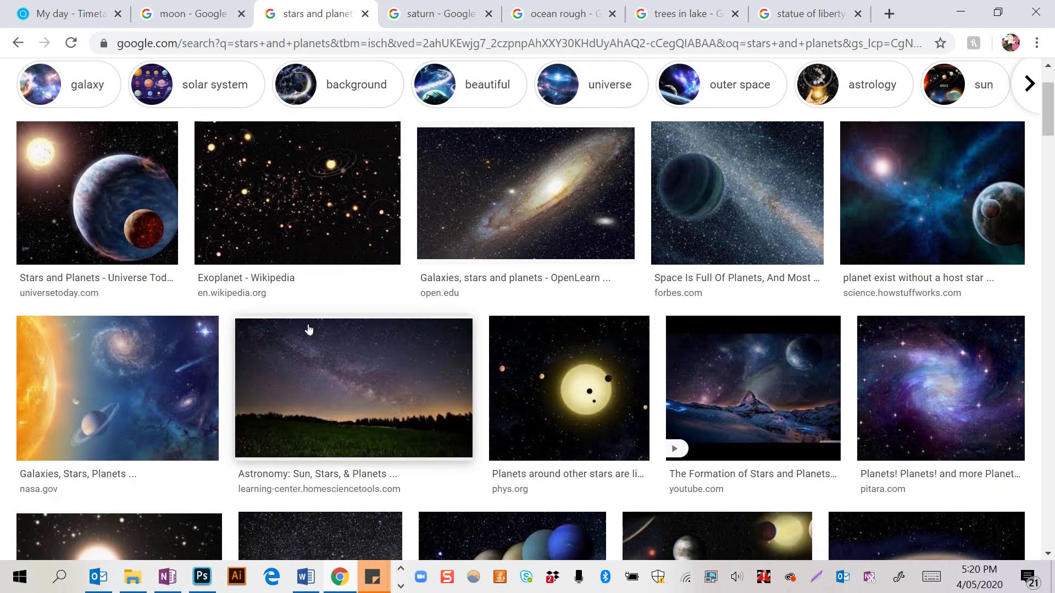
left_click(935, 177)
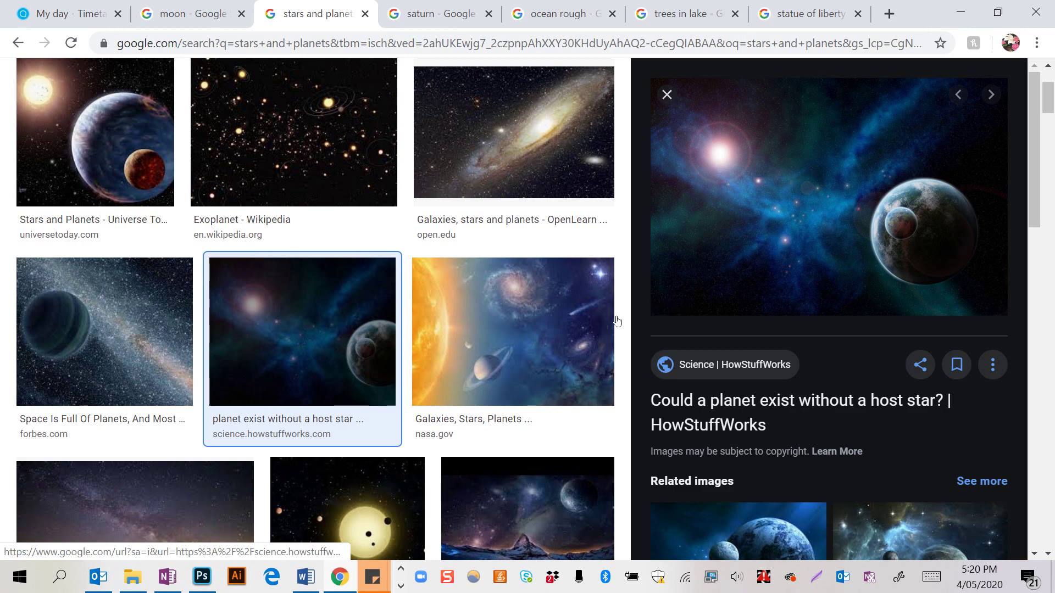
right_click(780, 159)
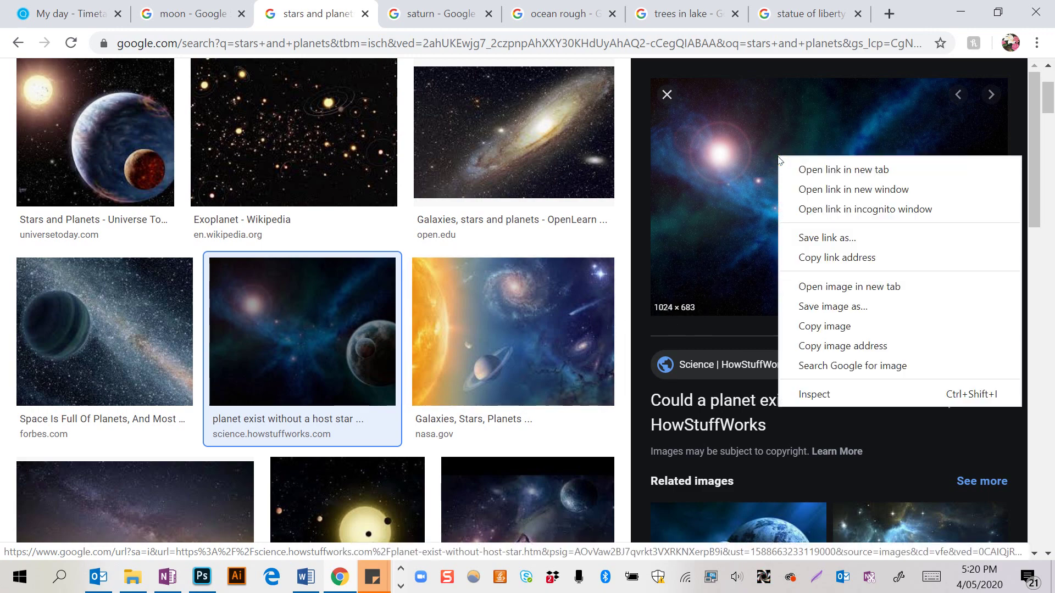
left_click(821, 326)
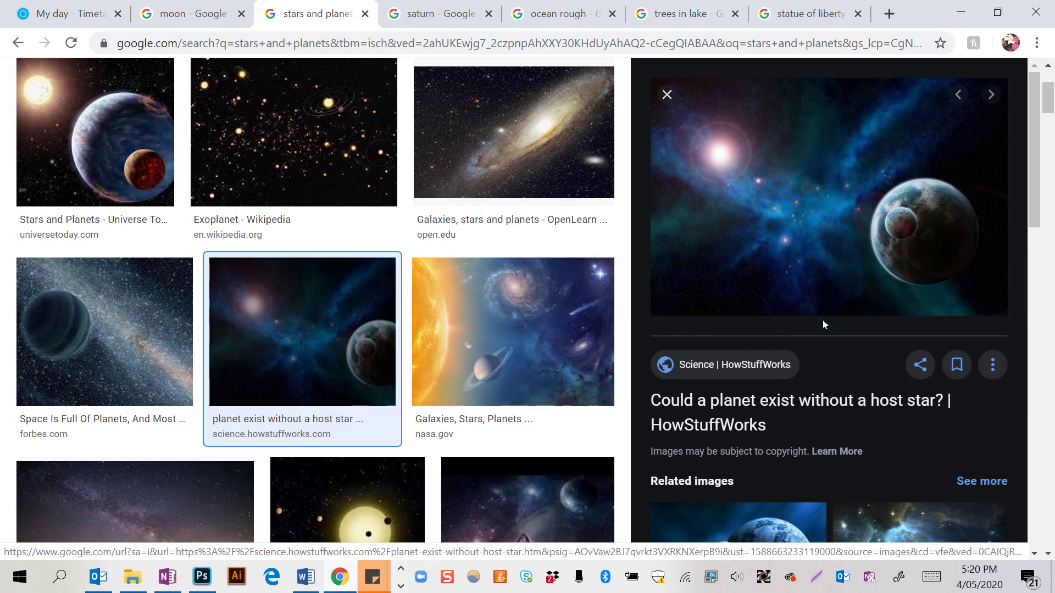
Switch to Photoshop, paste the space image into dude sky.psd and move it to the upper edge of the canvas.
key("alt+Tab")
key("ctrl+v")
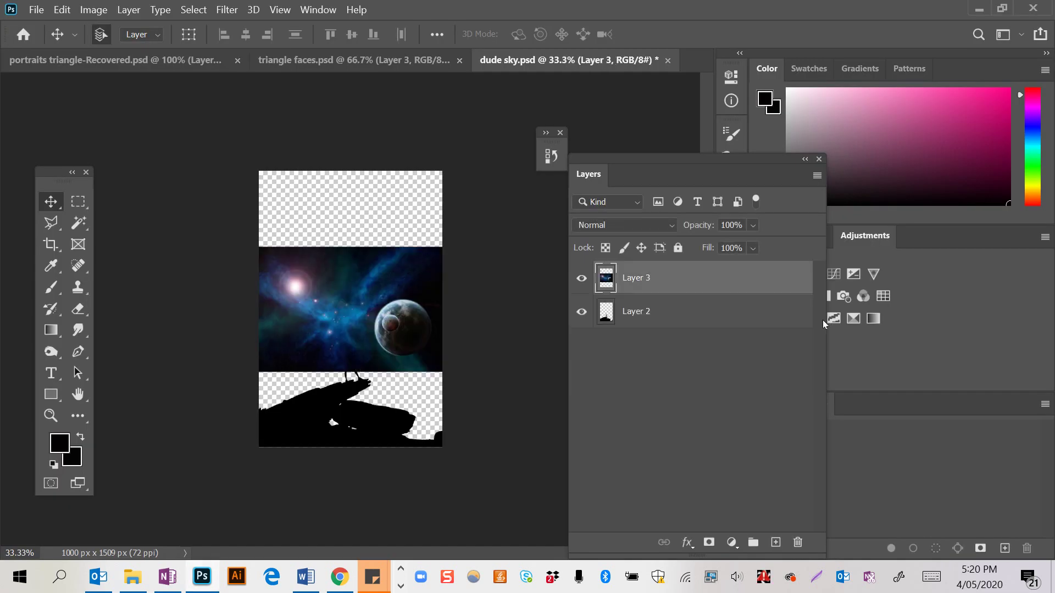
left_click_drag(386, 302, 389, 230)
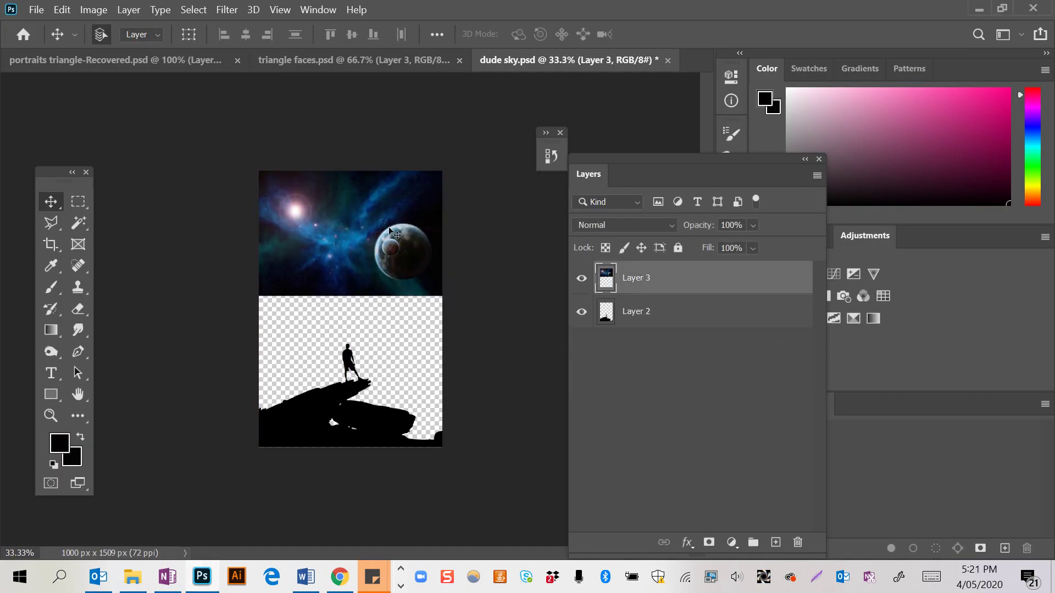
Switch to Chrome and copy the Rough Seas Flickr image from the "ocean rough" results.
key("alt+Tab")
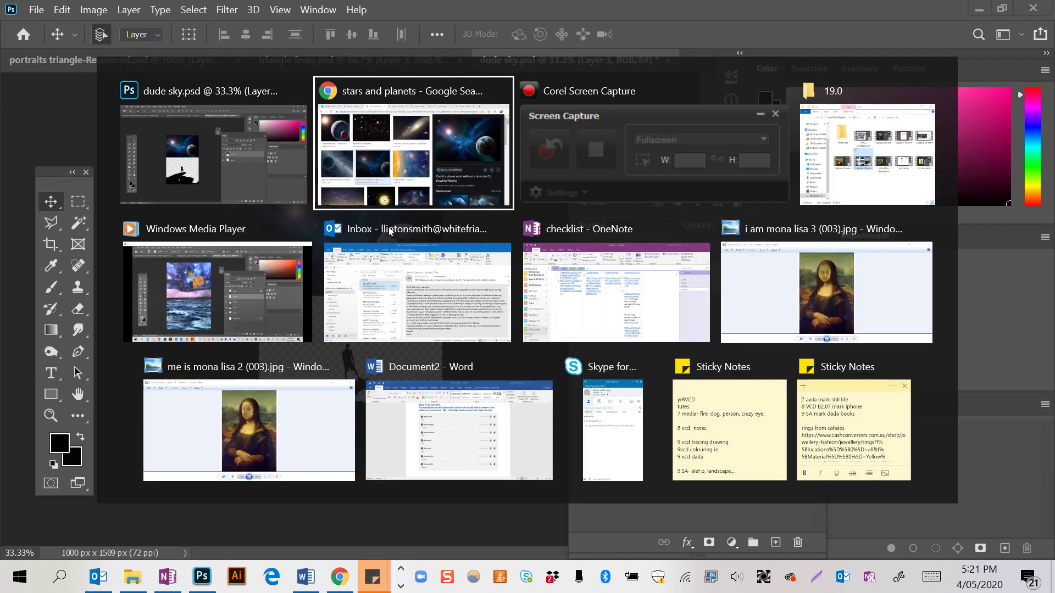
scroll(369, 356, "down", 9)
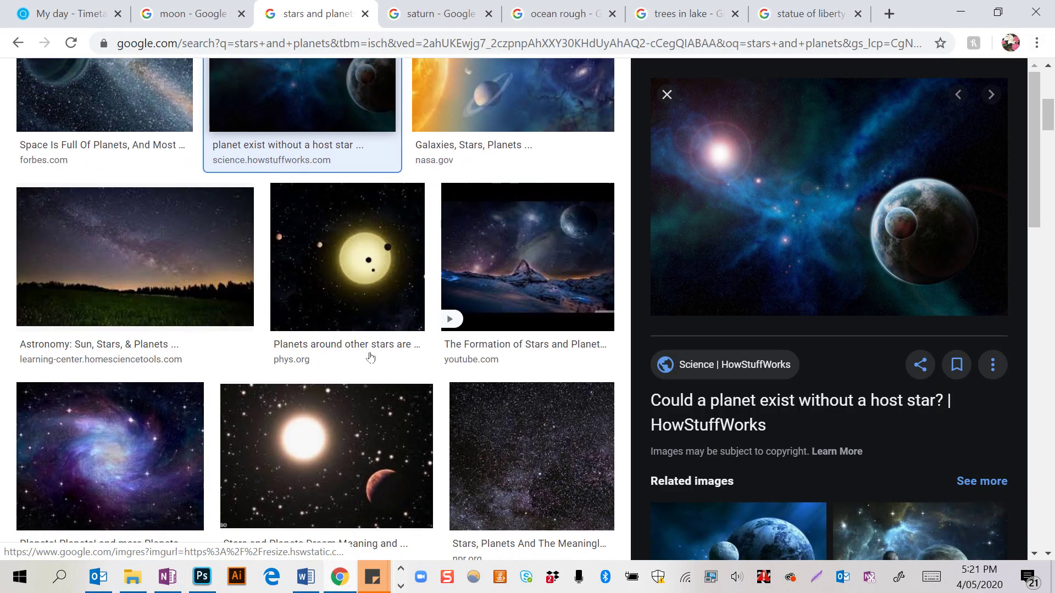
scroll(370, 357, "down", 4)
scroll(370, 358, "up", 15)
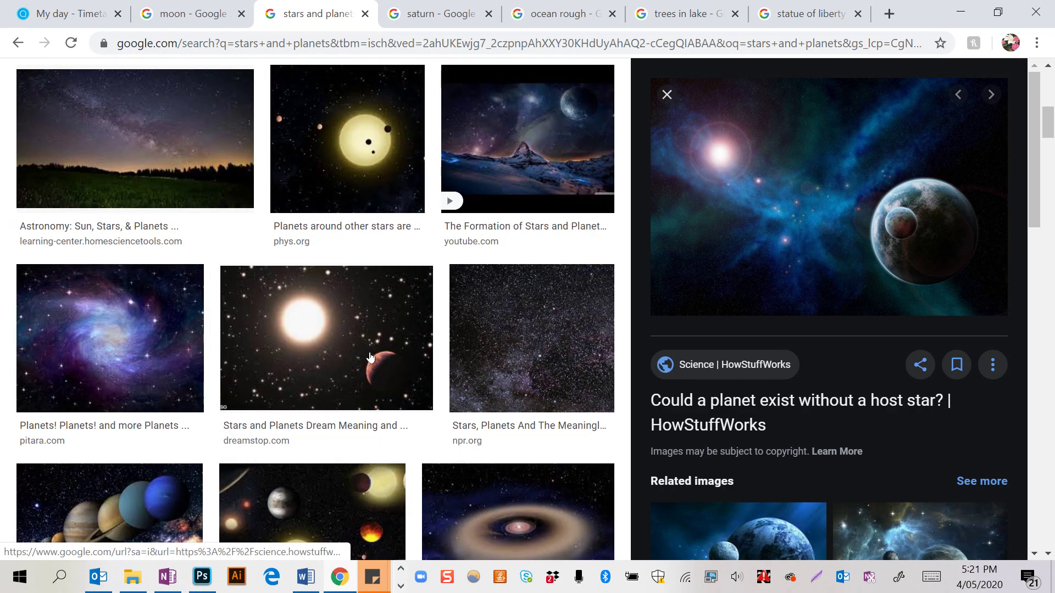
left_click(367, 354)
right_click(366, 355)
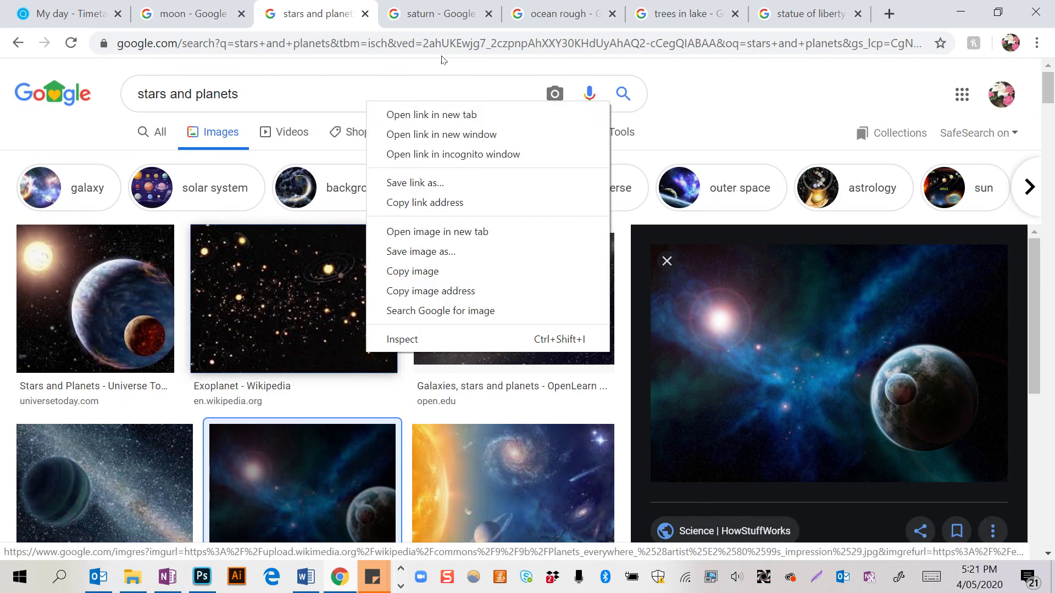
left_click(558, 22)
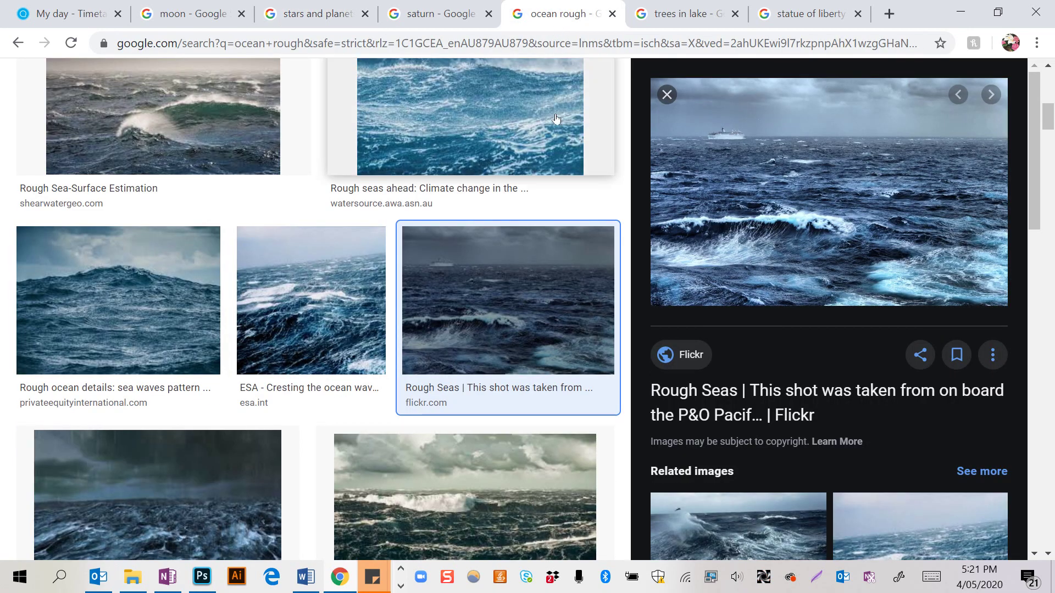
right_click(704, 181)
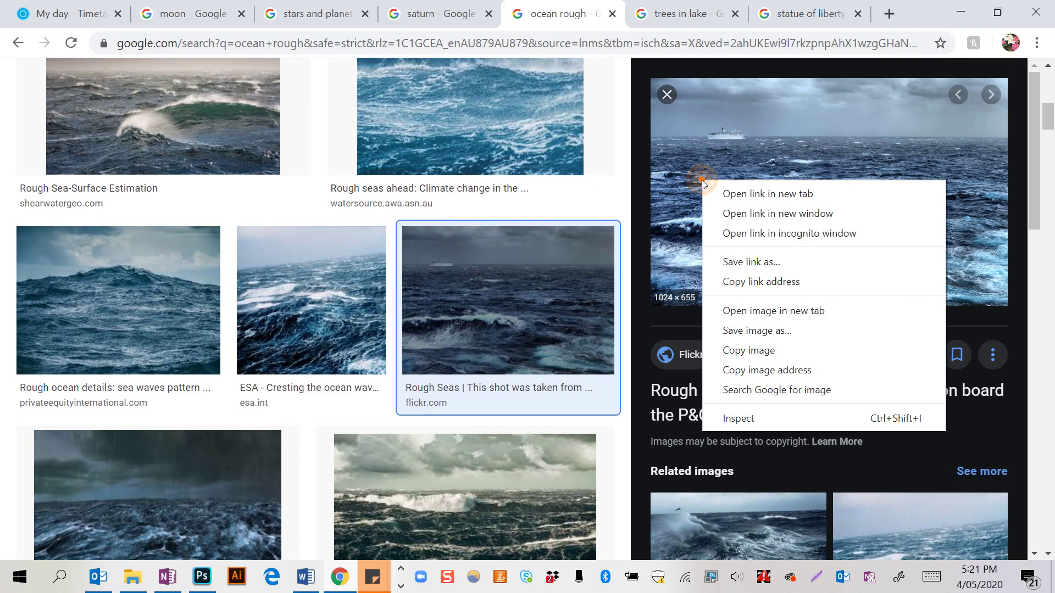
left_click(738, 346)
Switch to Photoshop, paste the ocean photo and move it down until it sits directly below the space image.
key("alt+Tab")
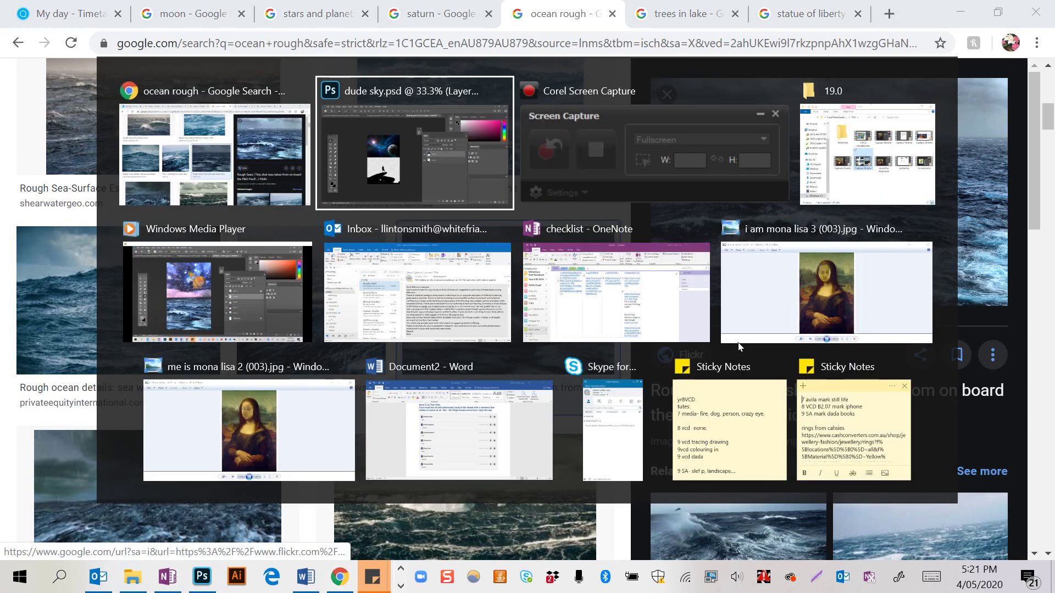
key("ctrl+v")
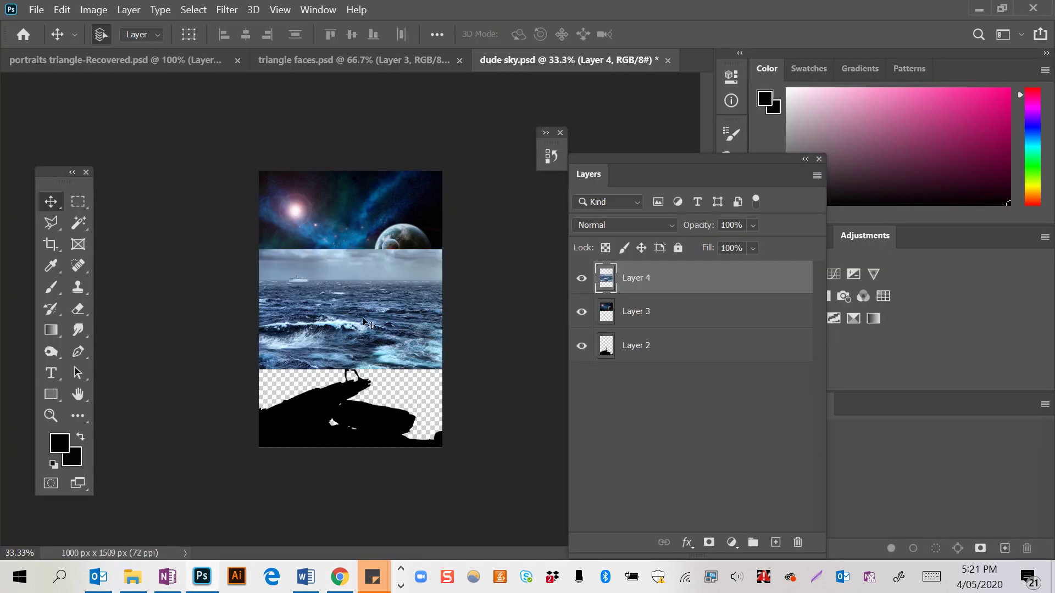
left_click_drag(367, 321, 367, 369)
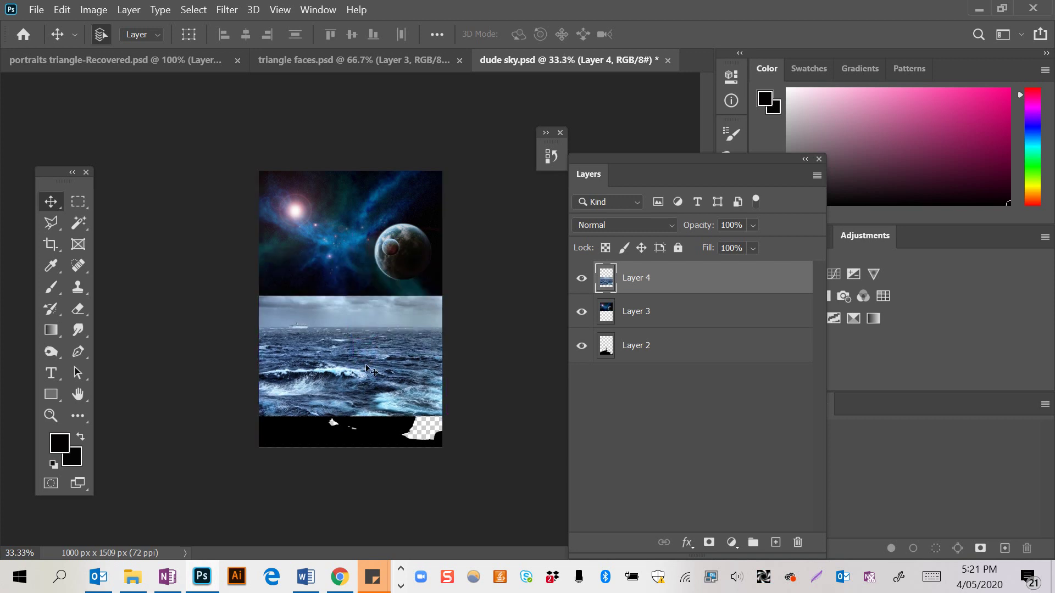
Enlarge the ocean layer with Free Transform and place it so it fills the canvas down to its lower edge.
key("ctrl+t")
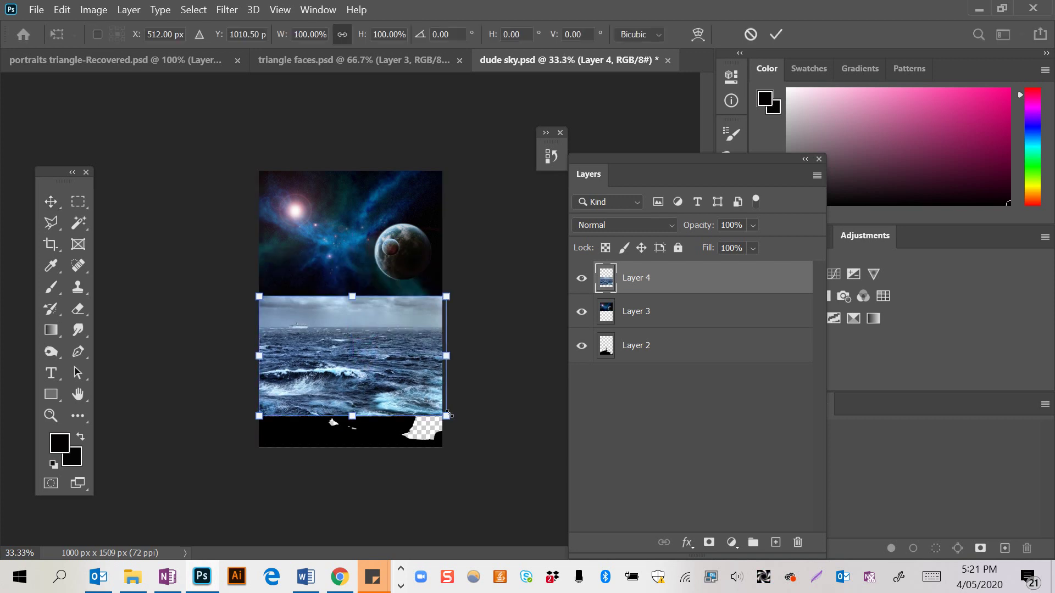
left_click_drag(447, 413, 498, 460)
key("Return")
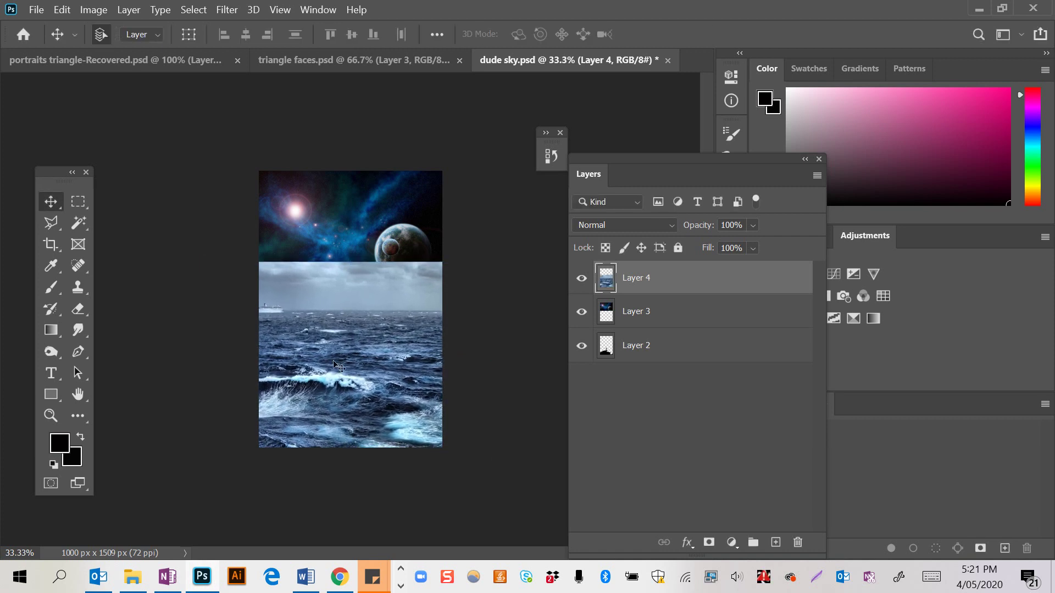
Select the cloudy sky above the horizon on the ocean layer with the Rectangular Marquee, delete it and deselect.
left_click(76, 202)
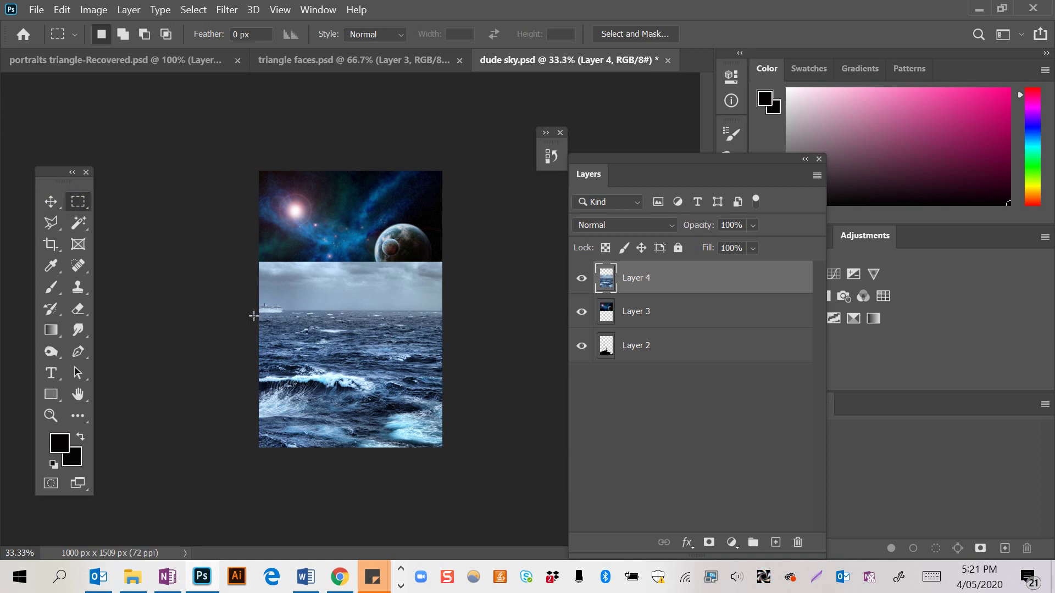
left_click_drag(254, 310, 529, 243)
key("Delete")
key("ctrl+d")
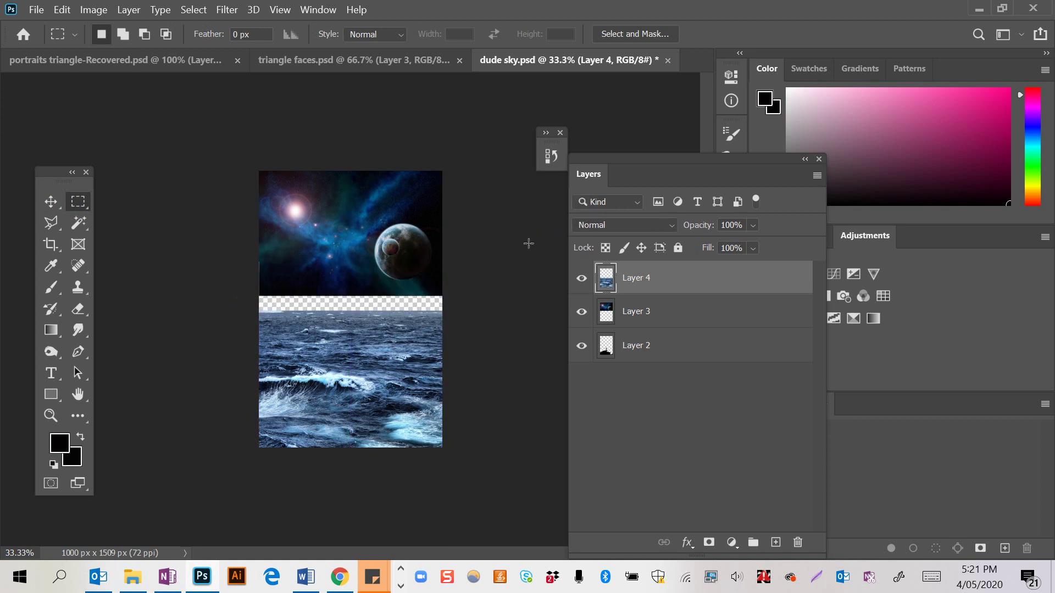
Shift the ocean layer to the left, then delete the leftover block of grey sky above its horizon and deselect.
left_click(51, 203)
left_click_drag(282, 347, 229, 350)
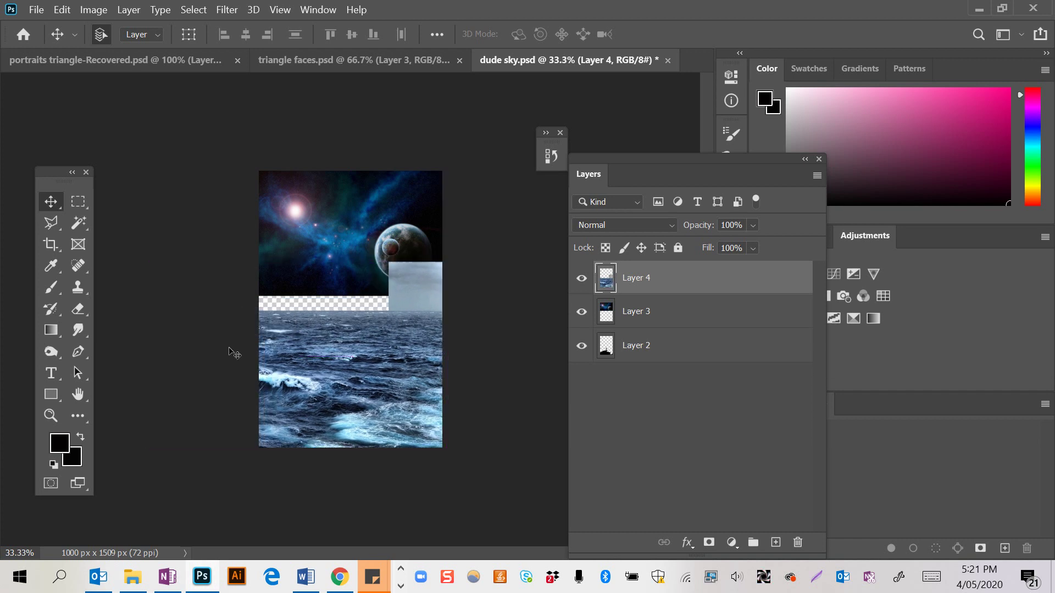
left_click(72, 205)
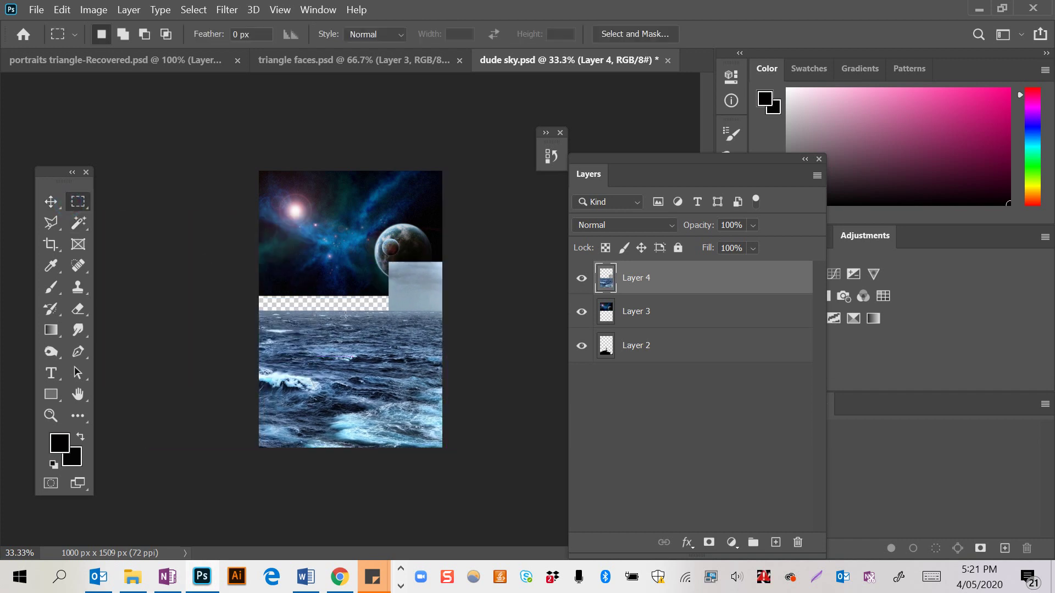
left_click_drag(341, 311, 511, 250)
key("Delete")
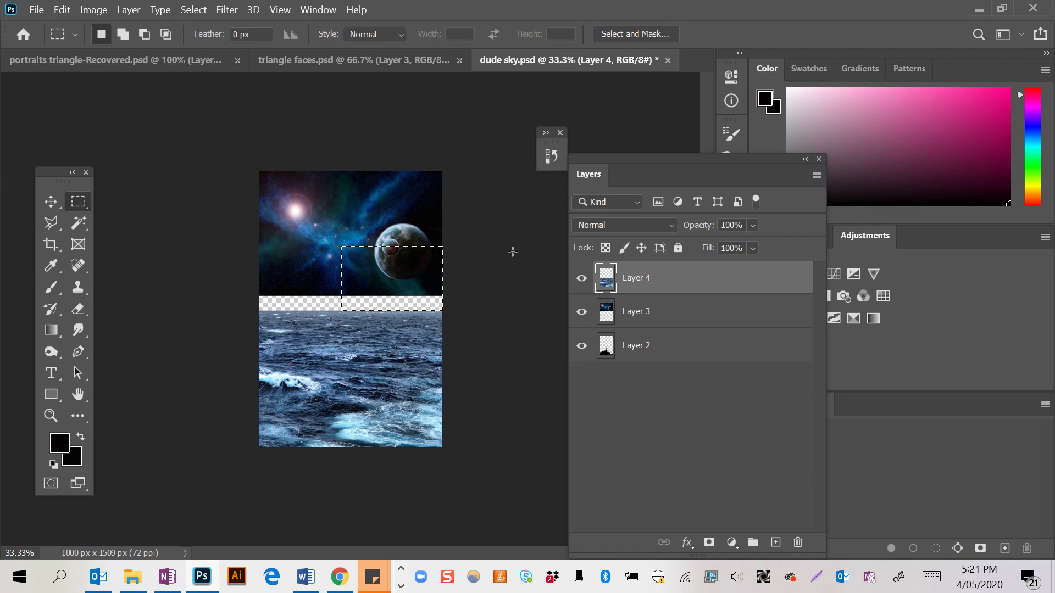
left_click(512, 248)
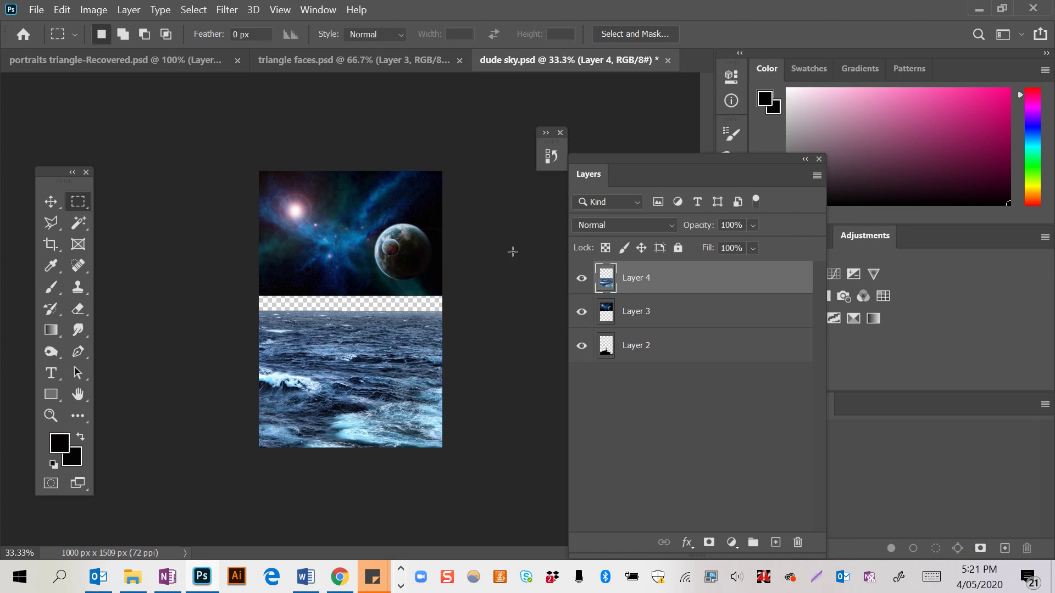
Move the space image layer down until its lower edge closes the transparent gap at the ocean horizon.
left_click(59, 204)
left_click_drag(311, 256, 313, 274)
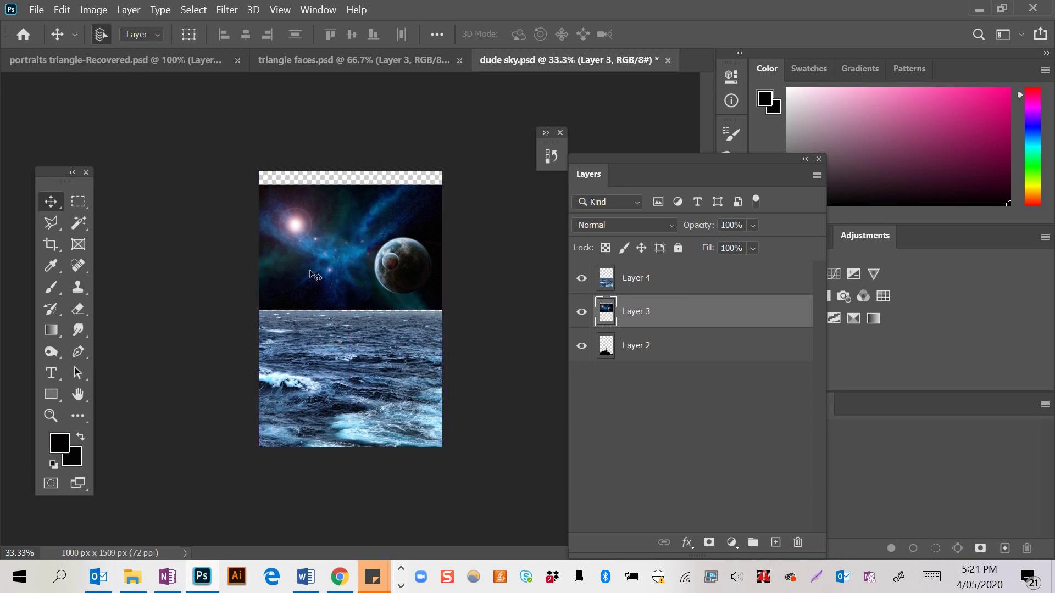
key("Down")
key("Down")
key("Down")
key("Down")
key("Down")
key("Down")
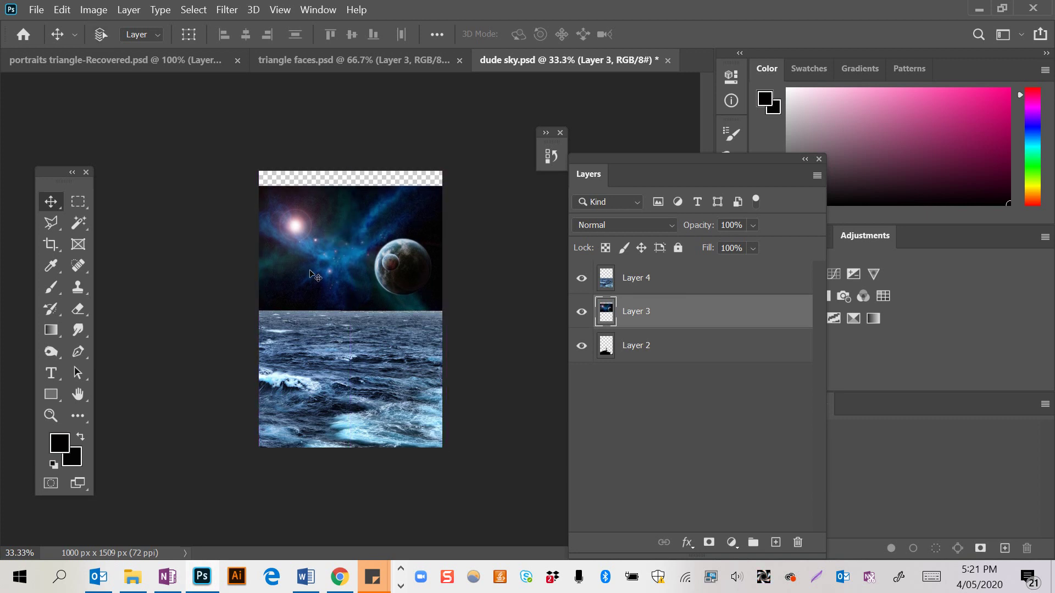
Enlarge the space layer to about 117% with Free Transform and shift it left so it fills the sky area with the planet fully inside.
key("ctrl+t")
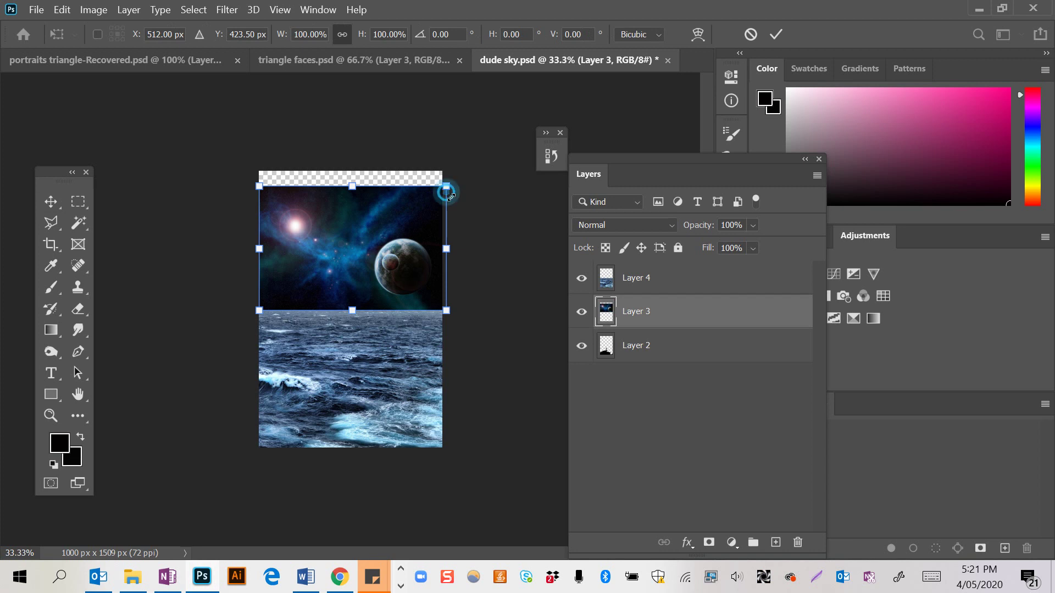
left_click_drag(447, 189, 483, 175)
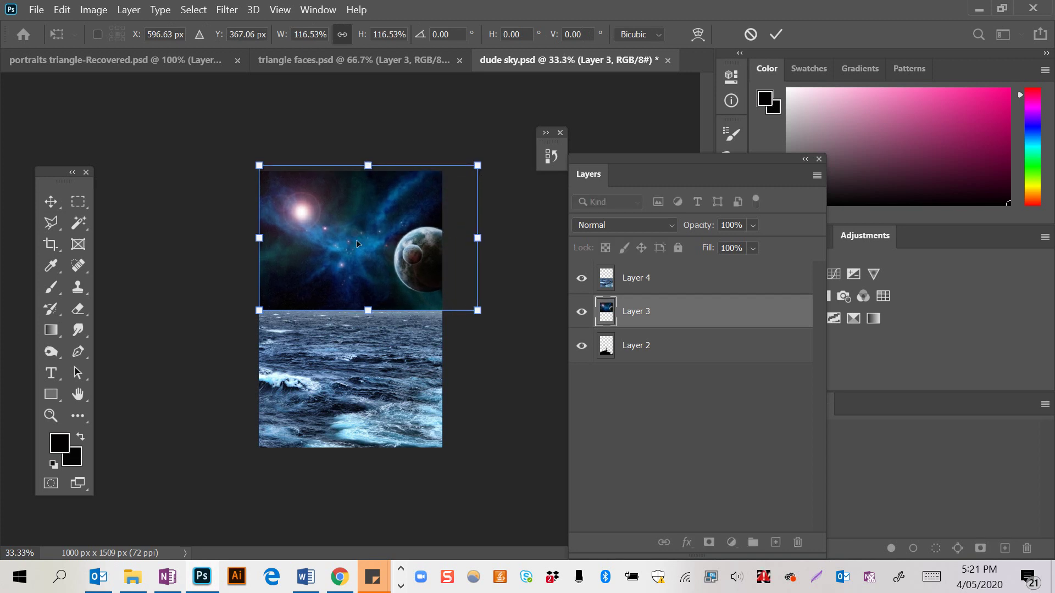
left_click_drag(356, 239, 333, 241)
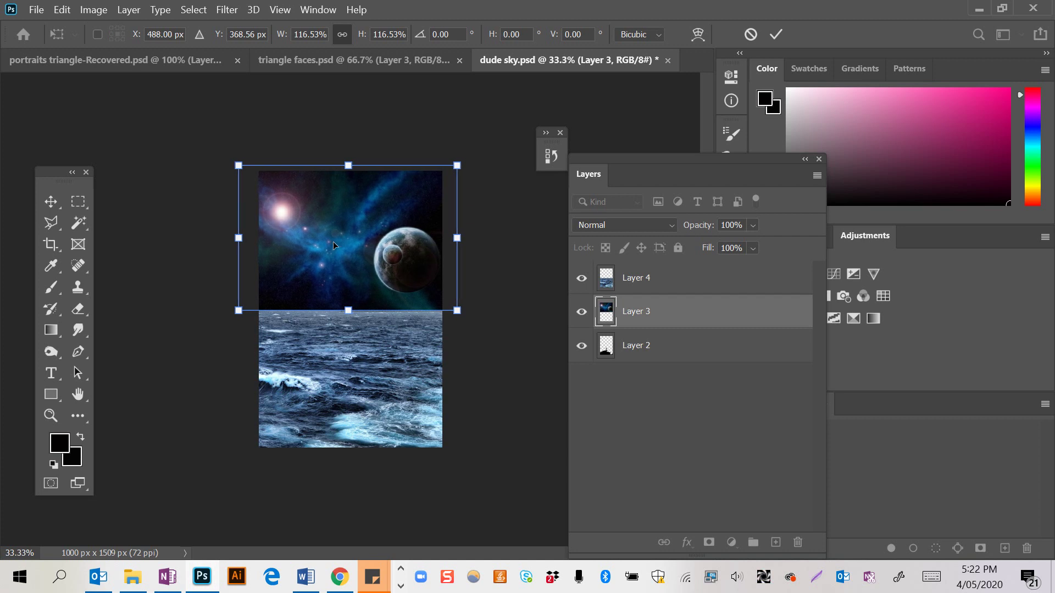
key("Return")
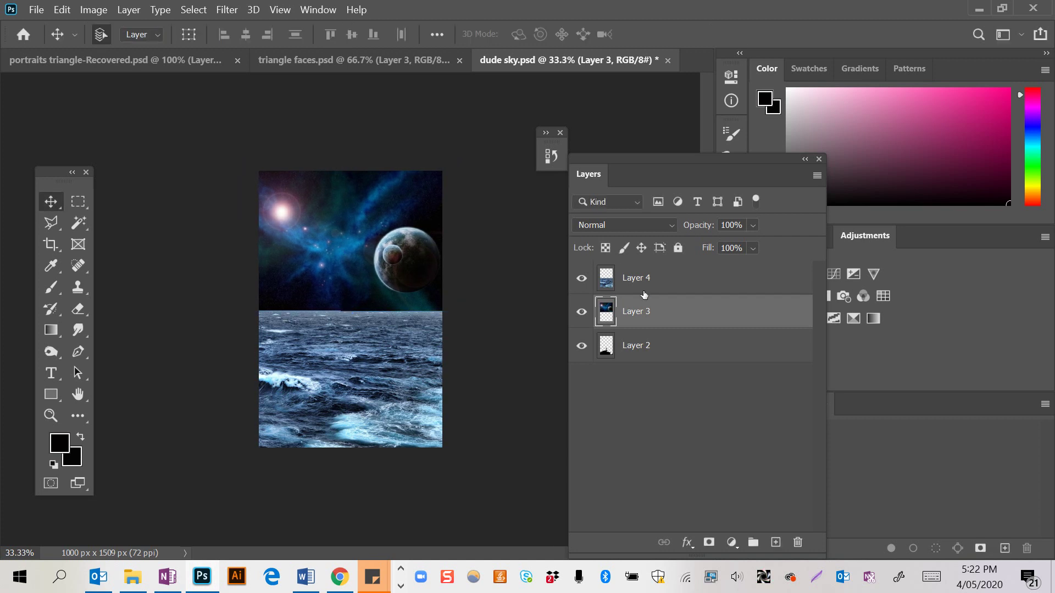
Bring the silhouette layer to the top of the layer stack and add a new empty layer above it.
left_click_drag(650, 346, 646, 282)
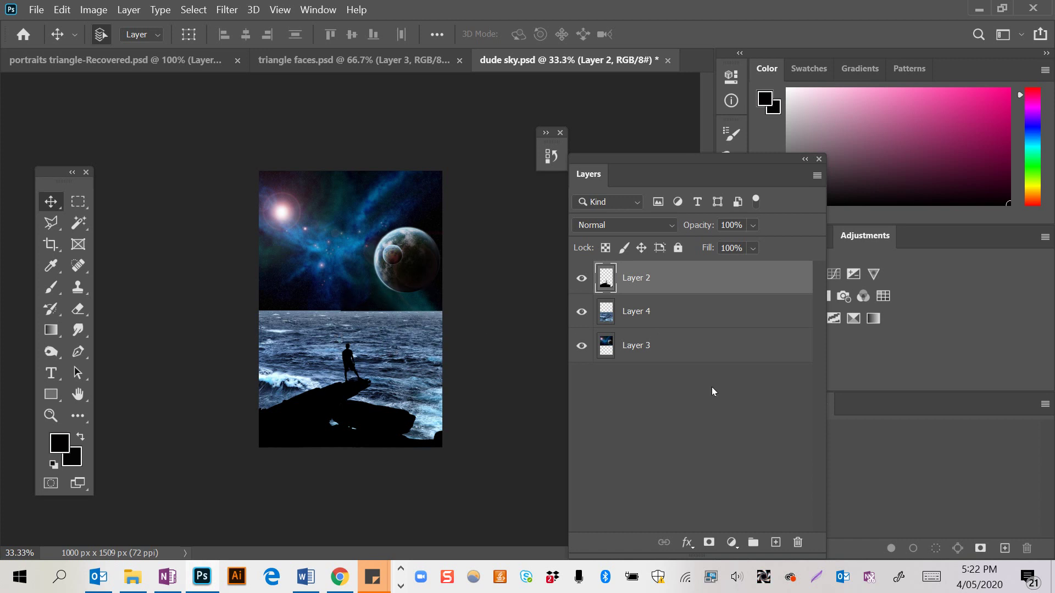
left_click(785, 540)
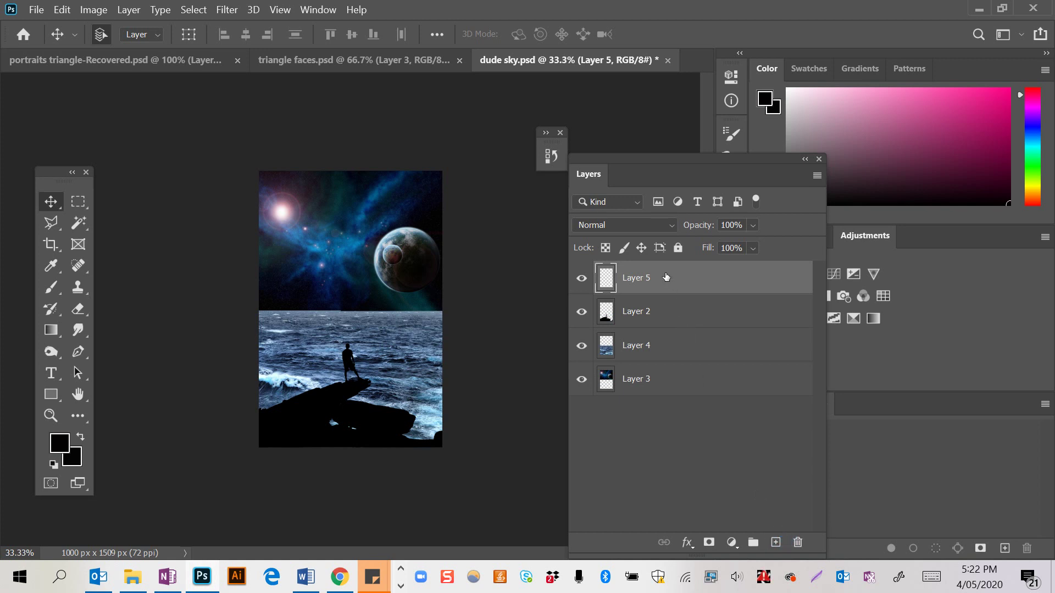
Choose the cyan-to-magenta Purple_02 preset from the Purples group for the Gradient tool.
left_click(50, 330)
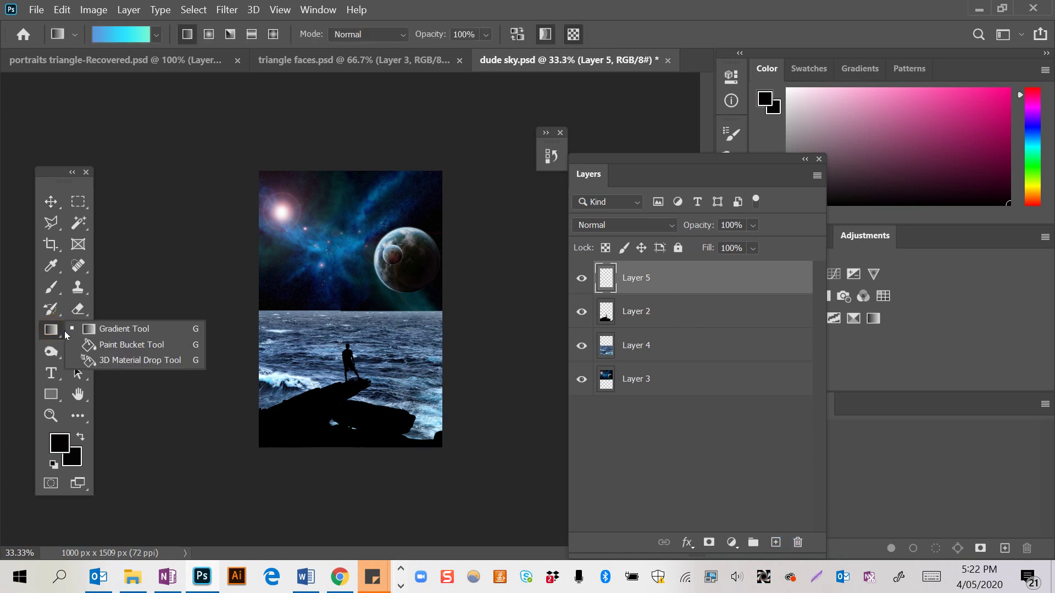
left_click(95, 329)
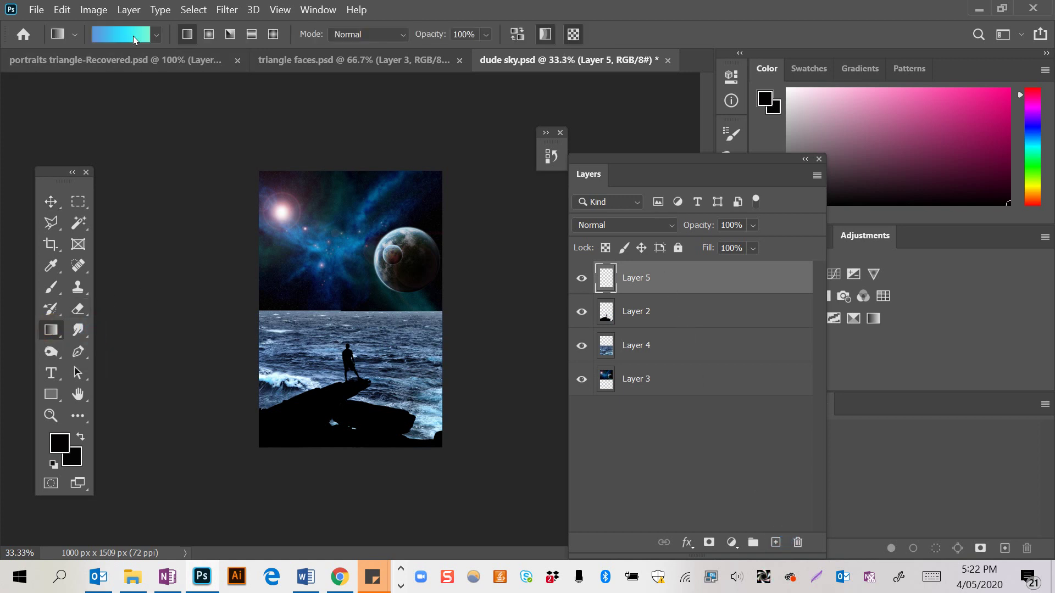
left_click(131, 37)
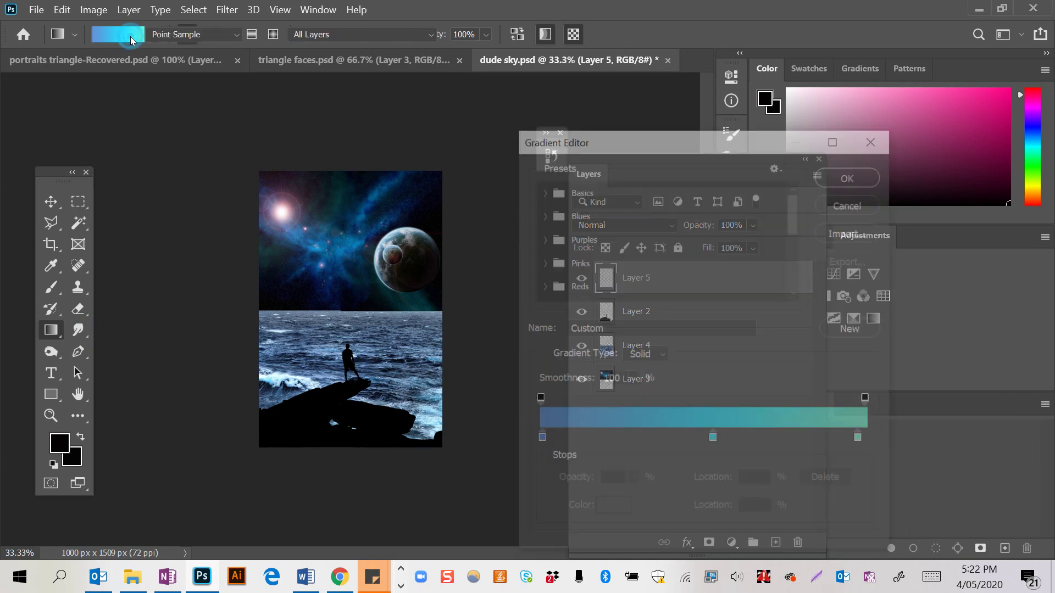
left_click(552, 243)
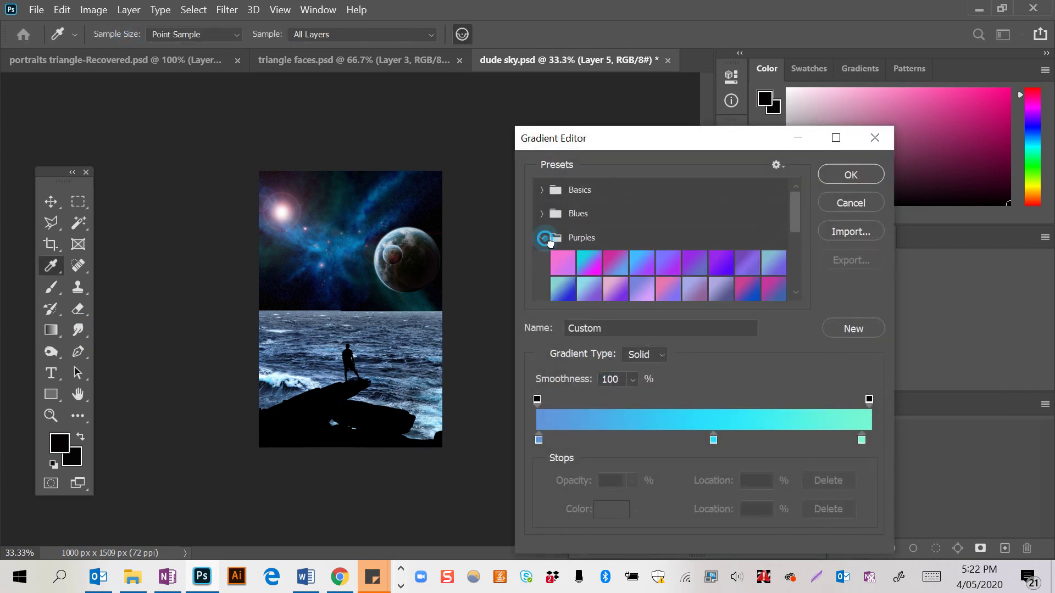
left_click(593, 265)
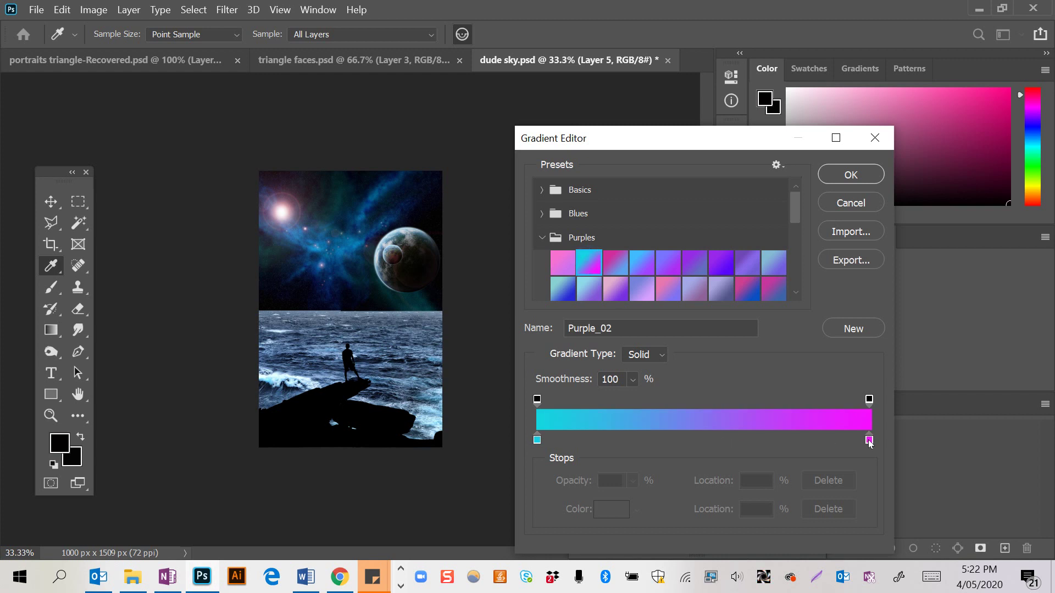
Try a bright green color stop at 47% in the gradient, then remove that stop again.
left_click(693, 439)
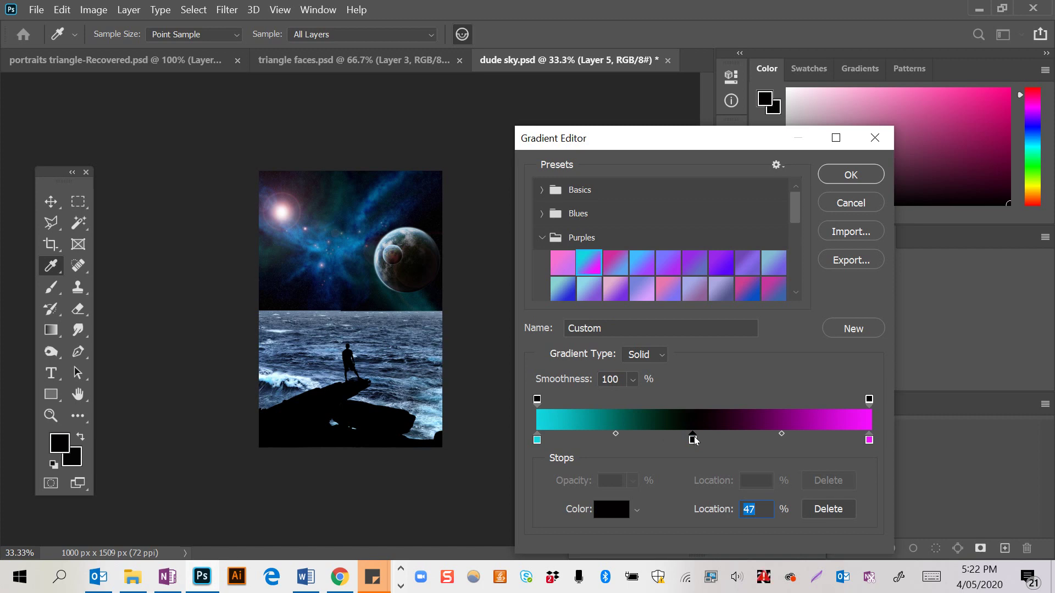
double_click(692, 438)
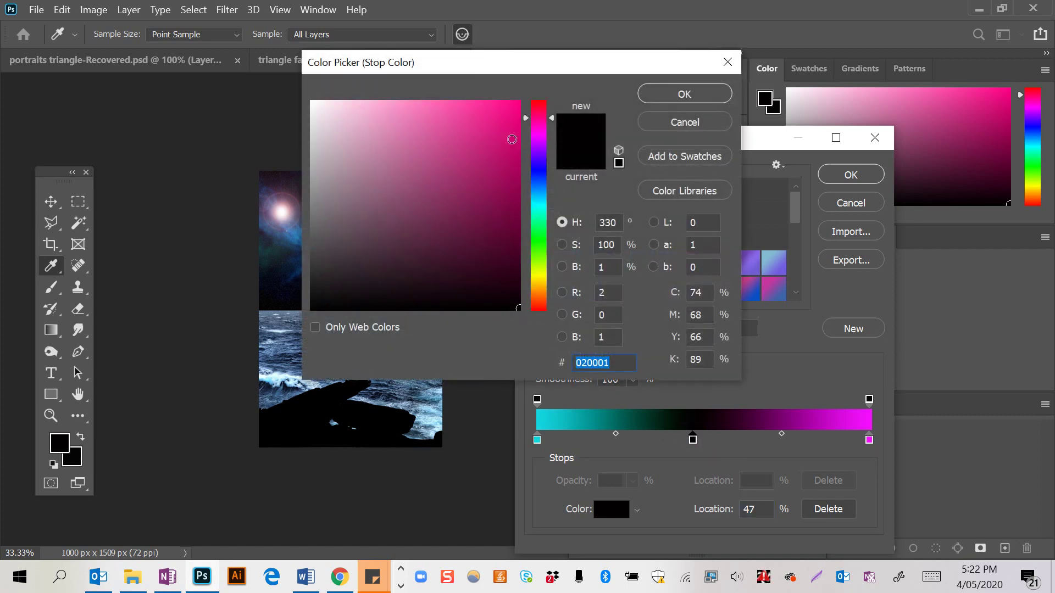
left_click(539, 233)
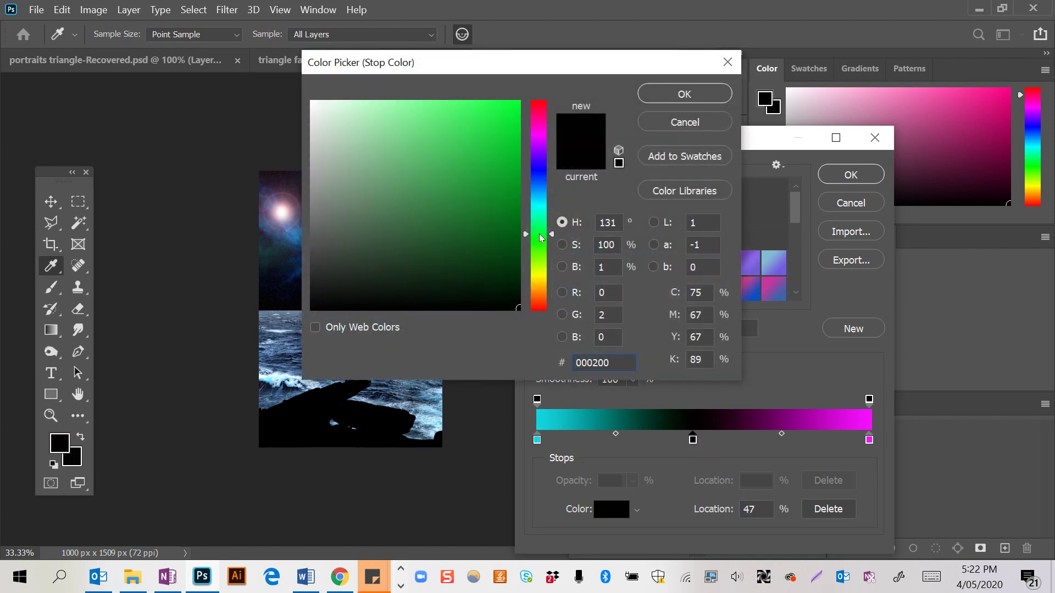
left_click(516, 135)
left_click(688, 98)
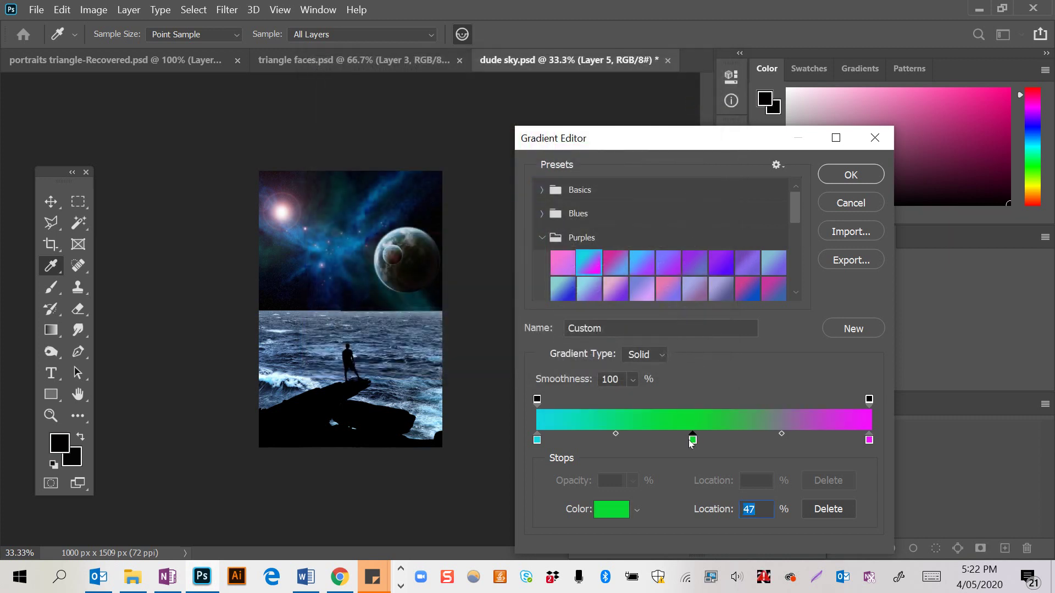
left_click_drag(691, 445, 691, 454)
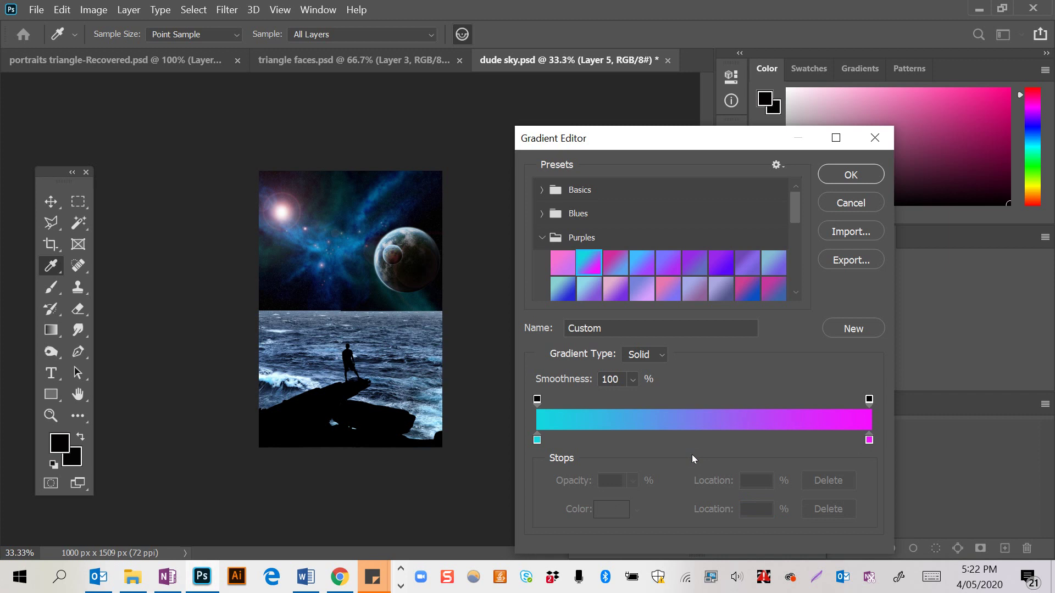
Accept the cyan-to-magenta gradient and fill the new layer with it from the canvas's upper edge to its lower edge.
left_click(851, 175)
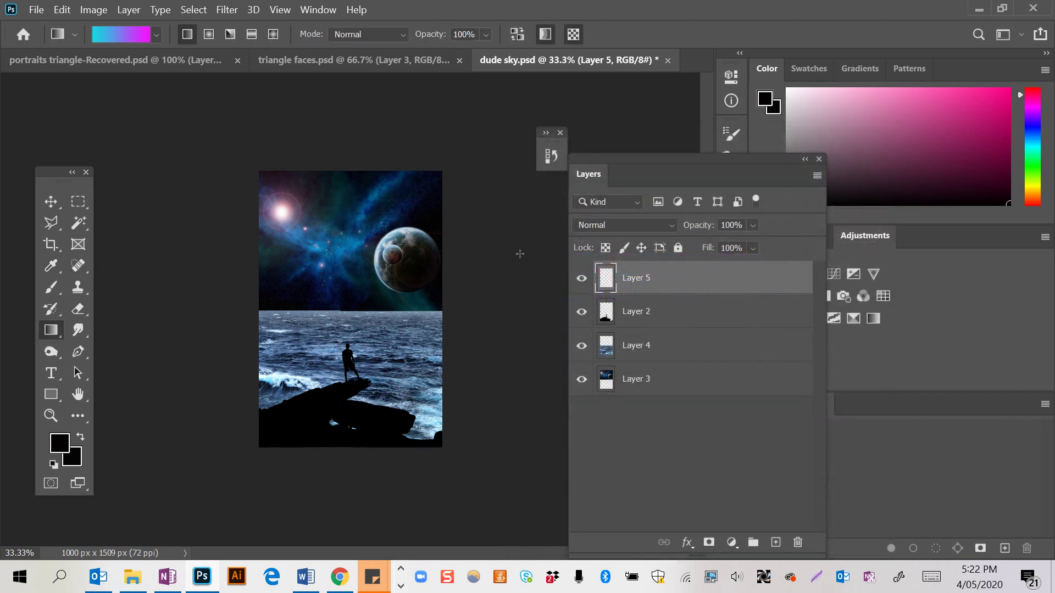
left_click_drag(352, 170, 361, 448)
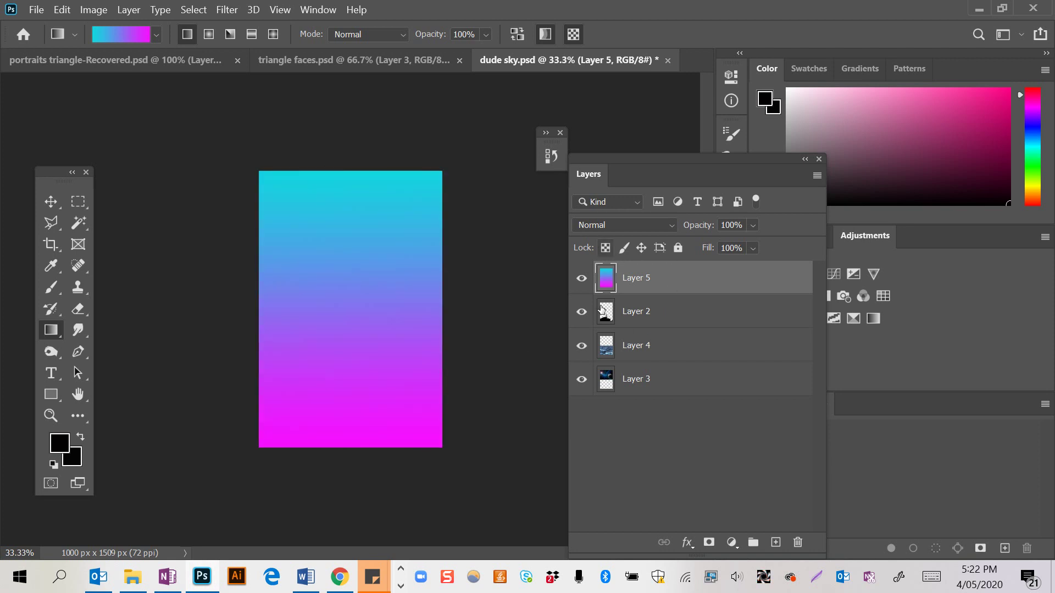
Try the blending modes on the gradient layer one after another, starting from Darken, and set the layer to Color.
left_click(622, 223)
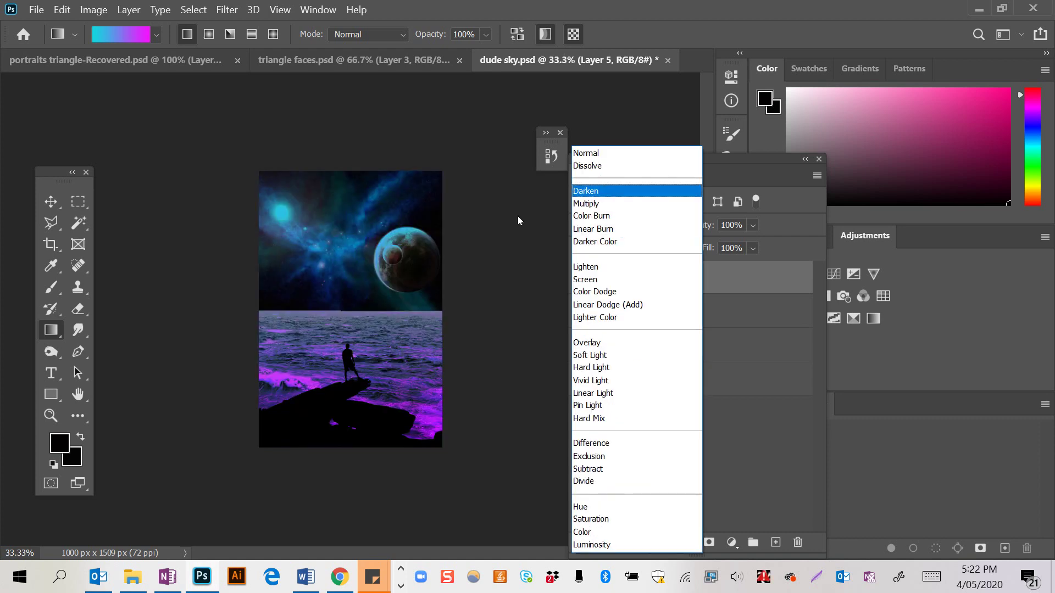
left_click(518, 219)
left_click(625, 222)
left_click(618, 195)
key("Down")
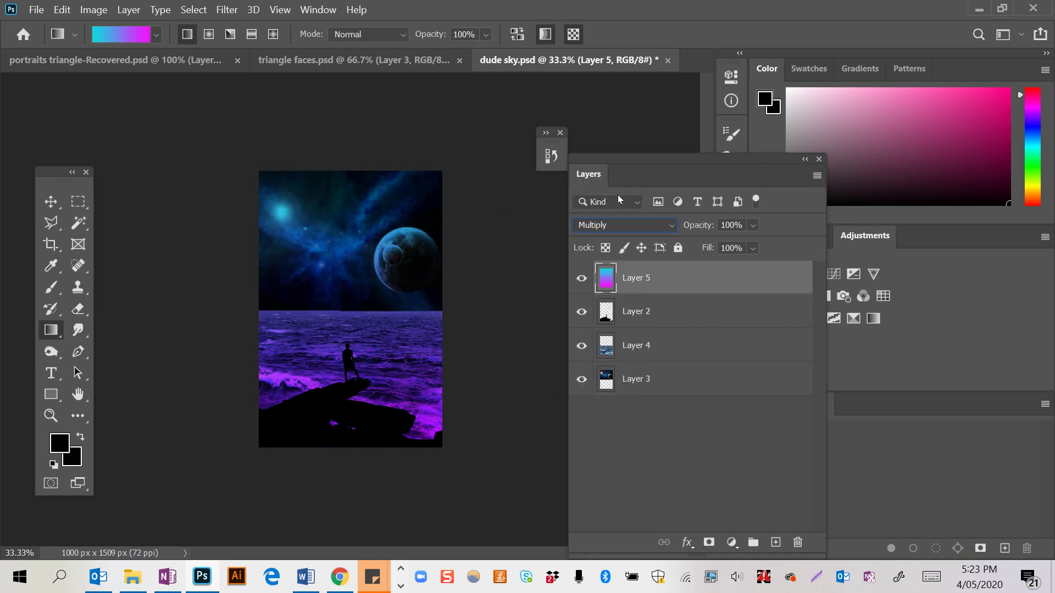
key("Down")
key("Down")
key("Down")
key("Down")
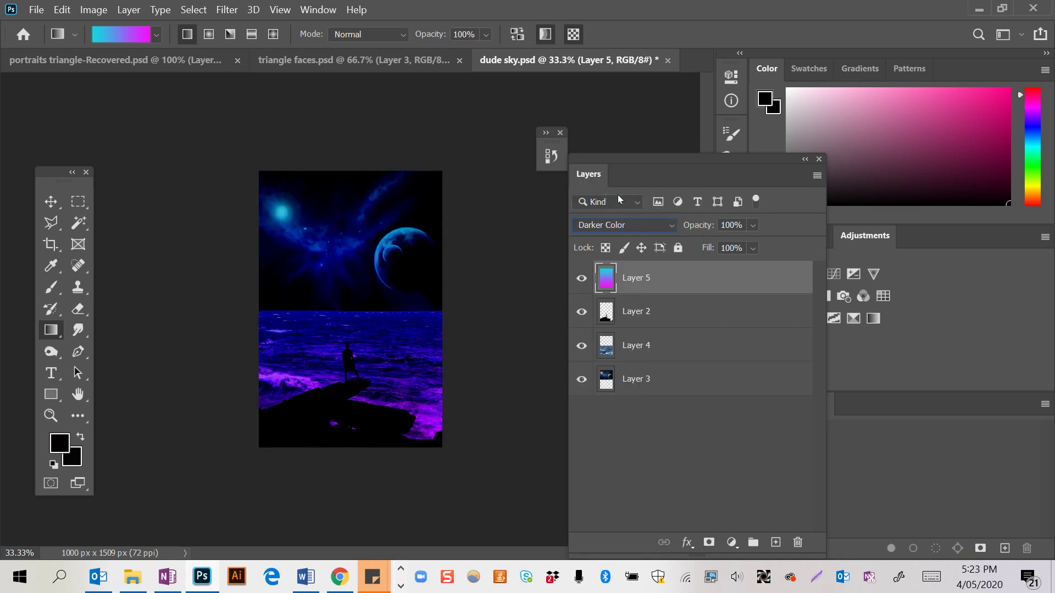
key("Down")
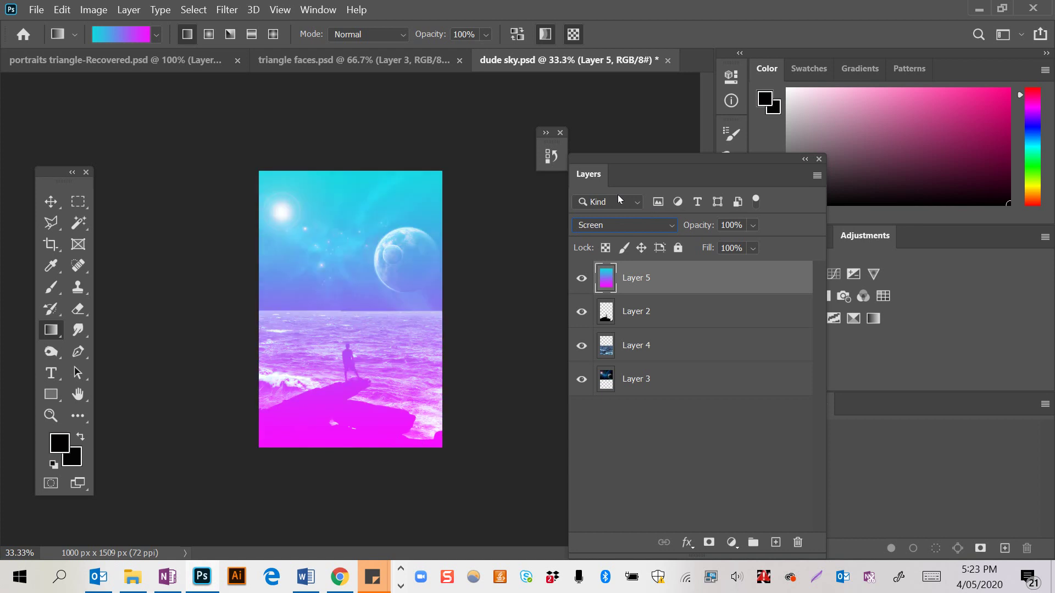
key("Down")
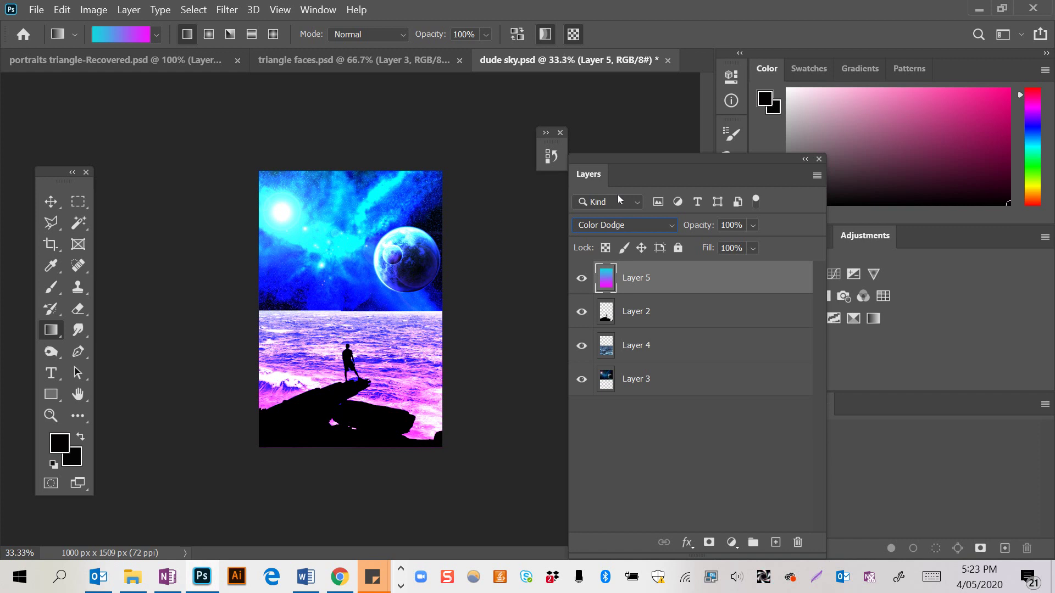
key("Down")
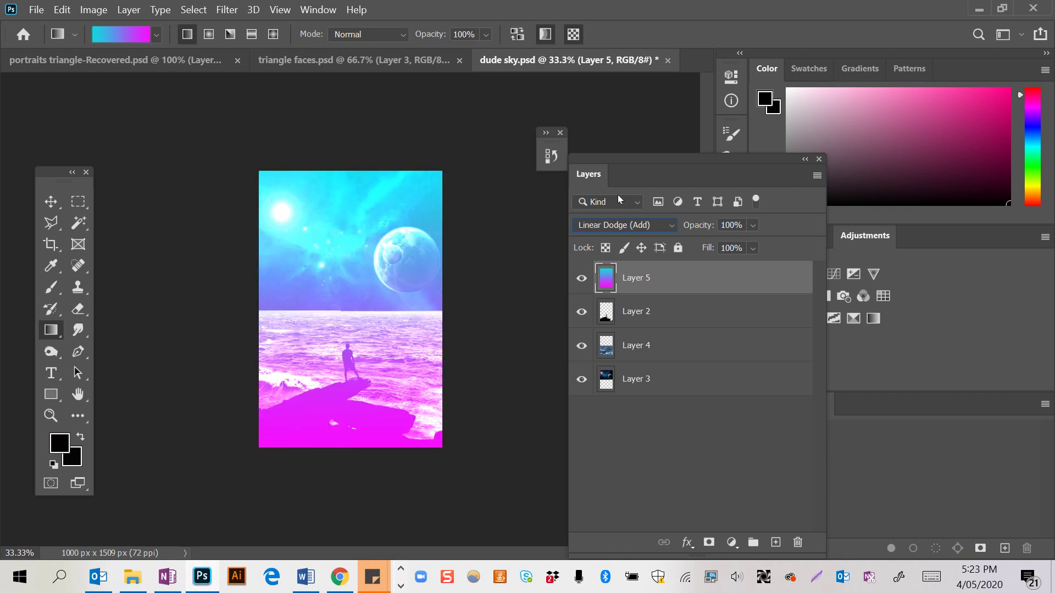
key("Down")
key("Down")
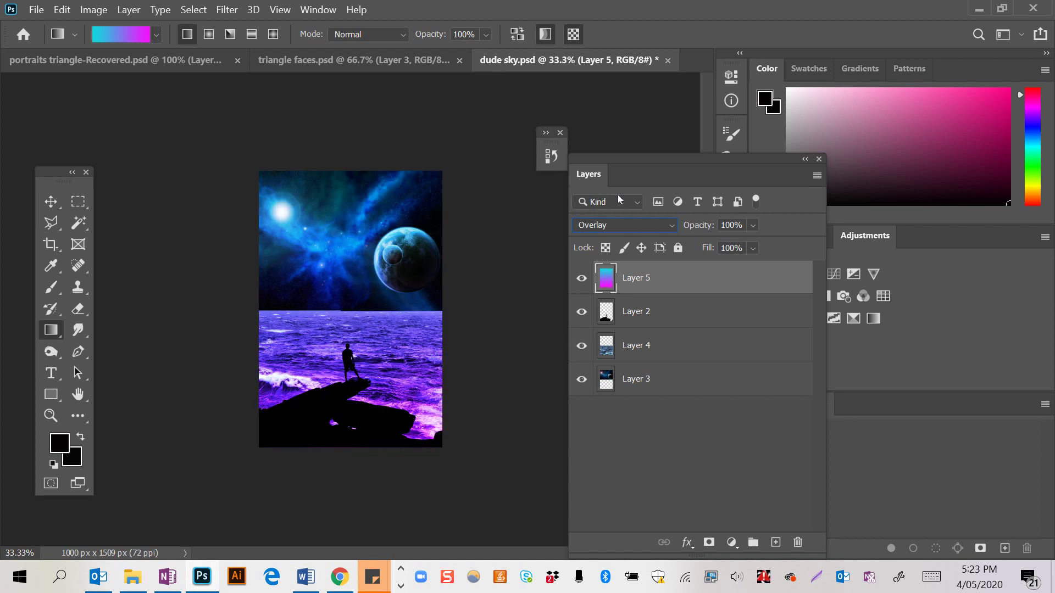
key("Down")
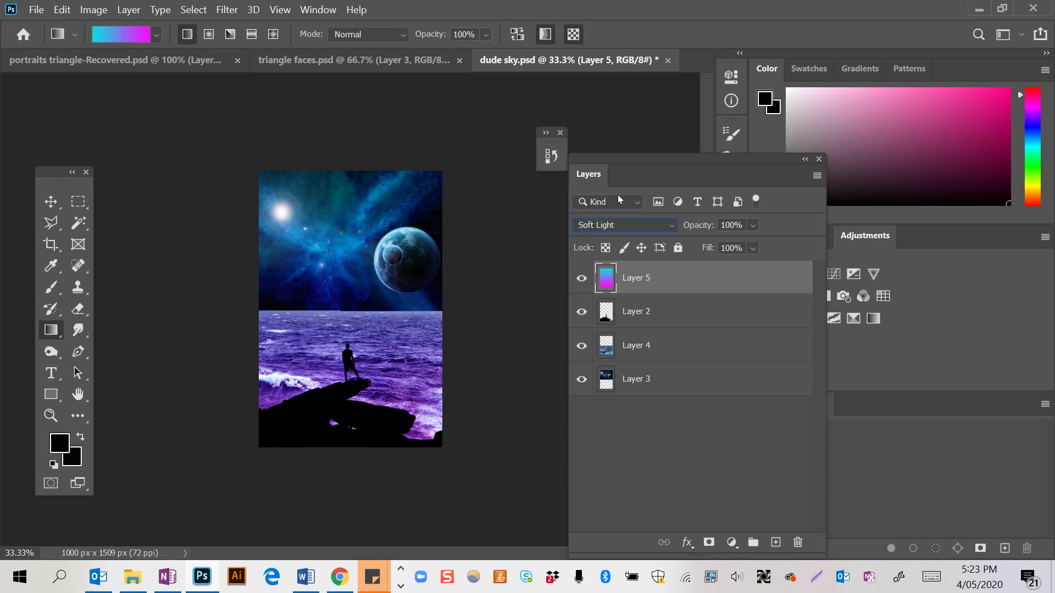
key("Up")
key("Up")
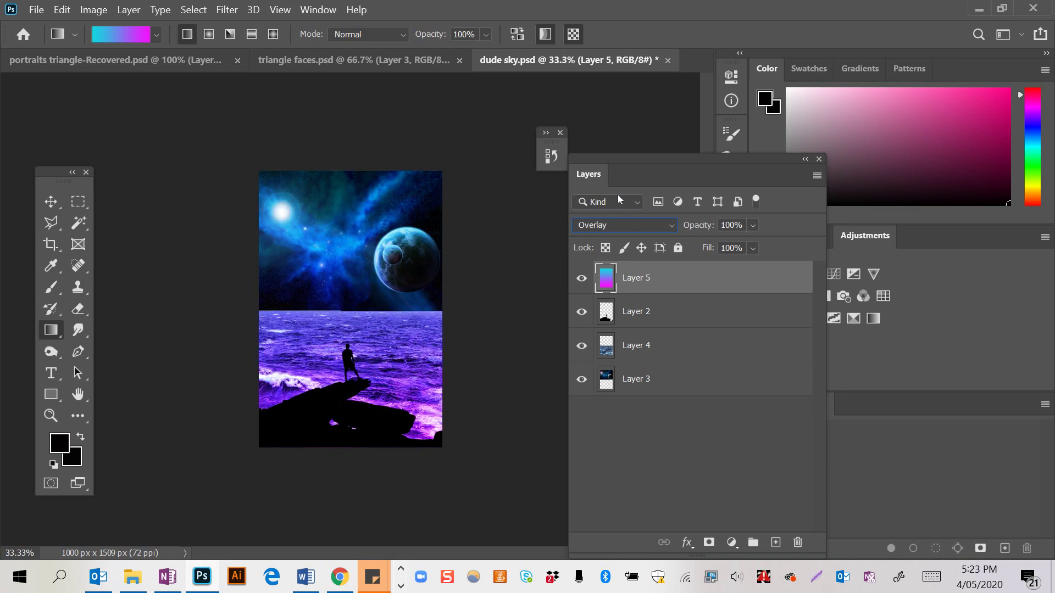
key("Down")
key("Up")
key("Down")
key("Down")
key("Down")
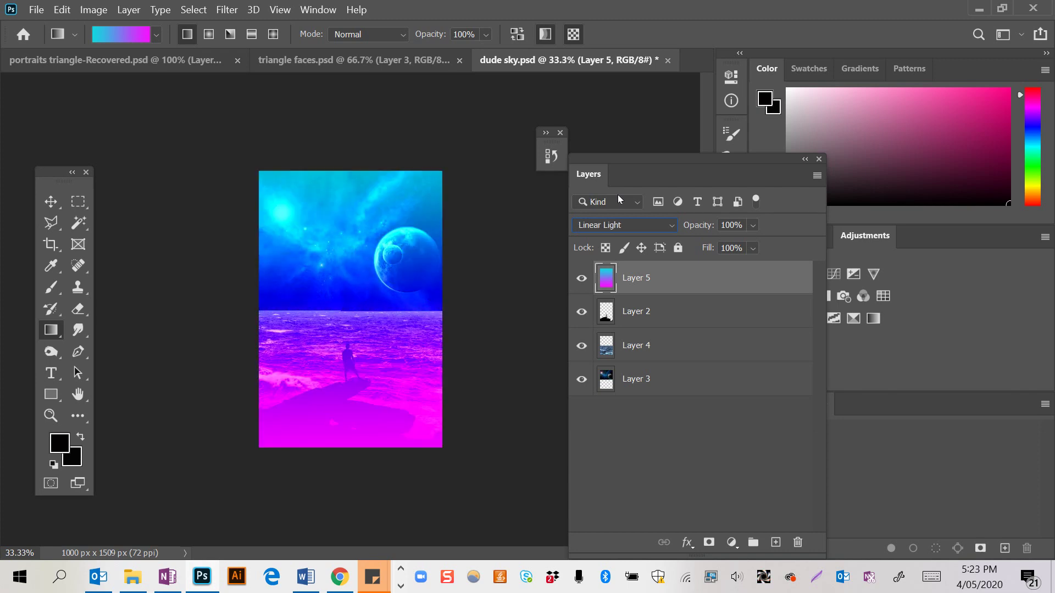
key("Down")
key("Down")
key("Down")
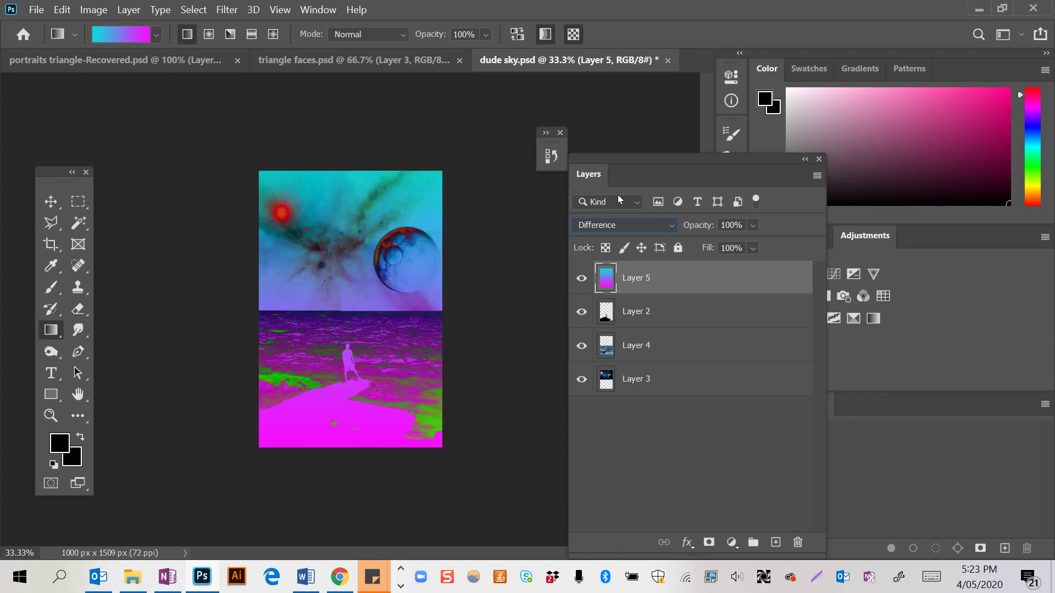
key("Down")
key("Down")
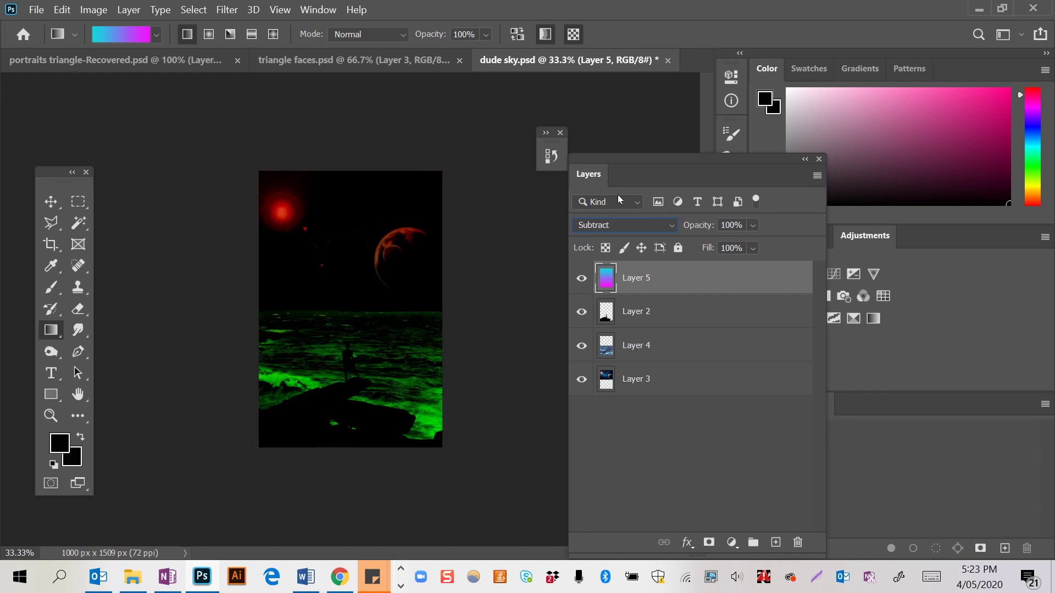
key("Down")
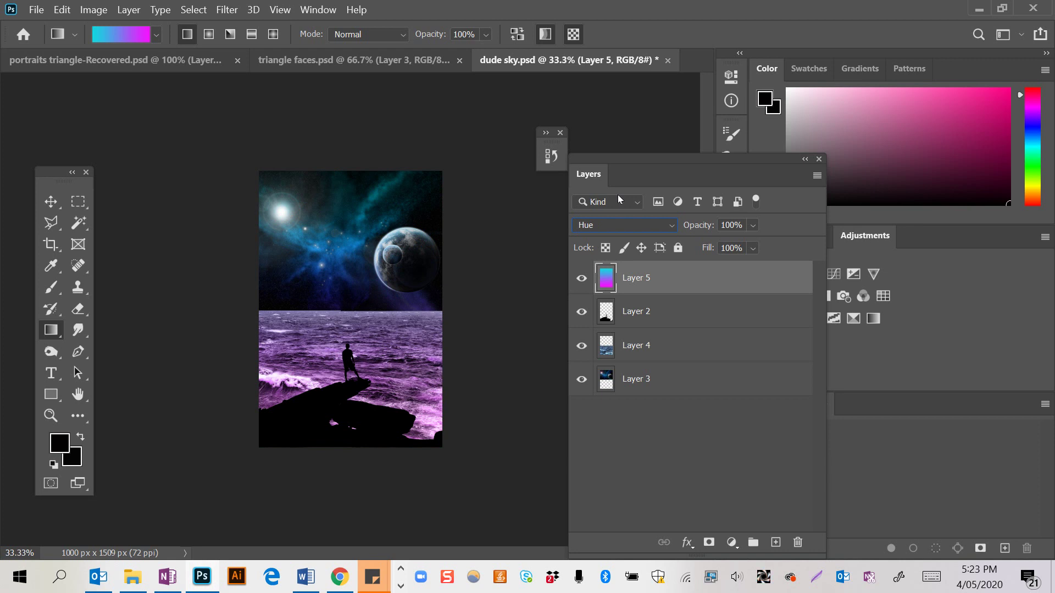
key("Down")
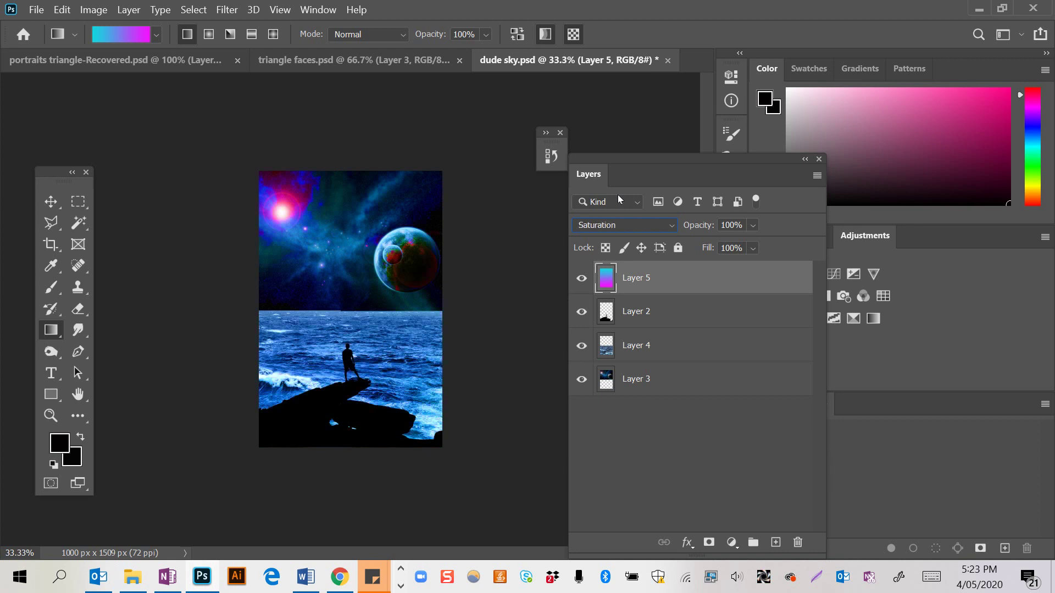
key("Down")
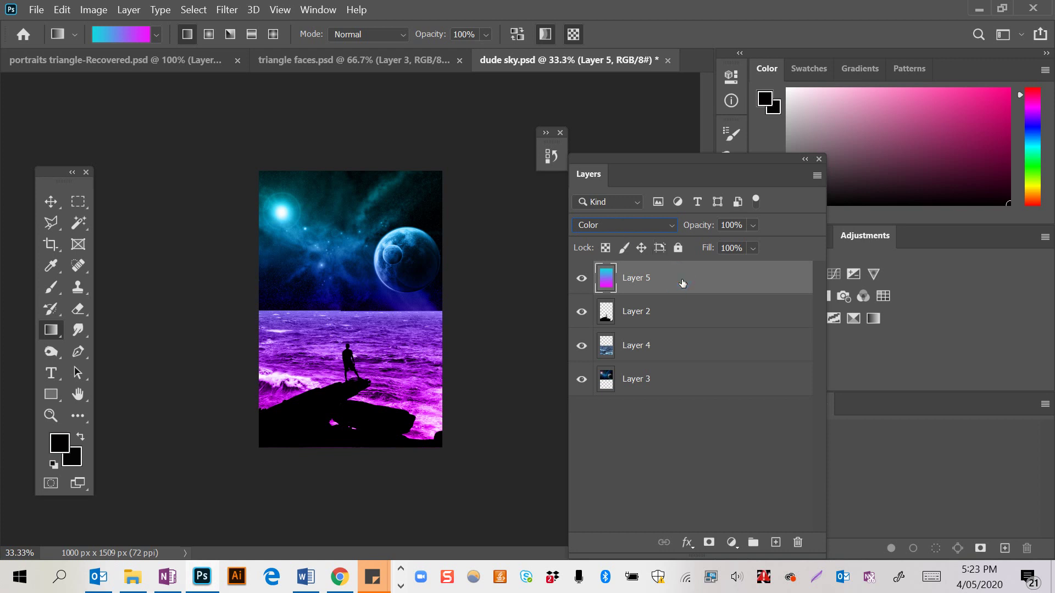
Move the cyan-to-magenta gradient layer beneath the man-on-rock silhouette layer, and set the ocean layer's hue to -39 with the gradient temporarily hidden.
left_click_drag(657, 278, 658, 330)
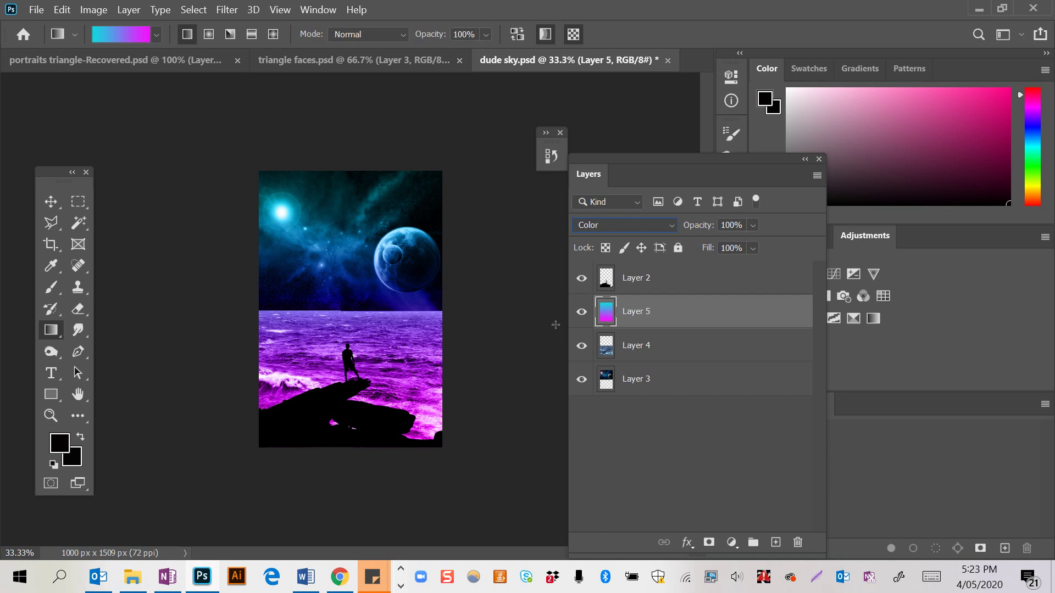
left_click(585, 312)
left_click(641, 344)
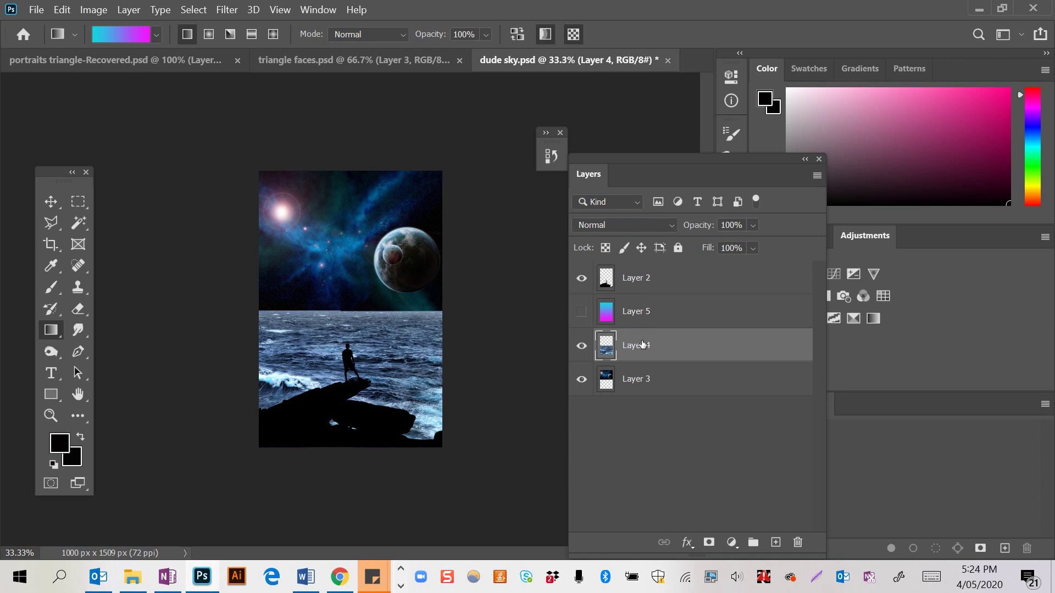
key("ctrl+u")
left_click_drag(675, 216, 658, 216)
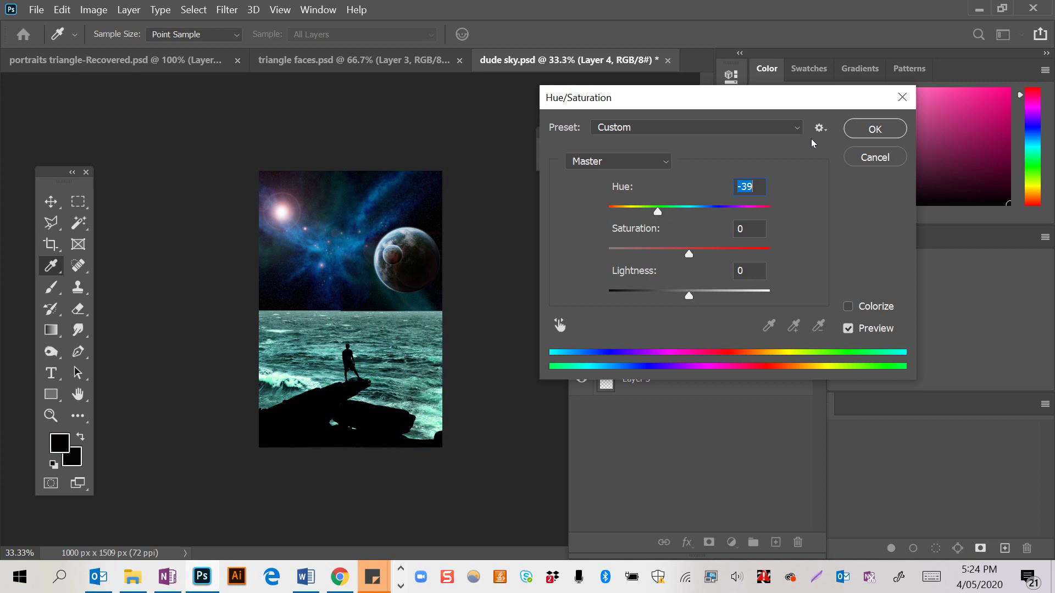
left_click(873, 129)
left_click(582, 310)
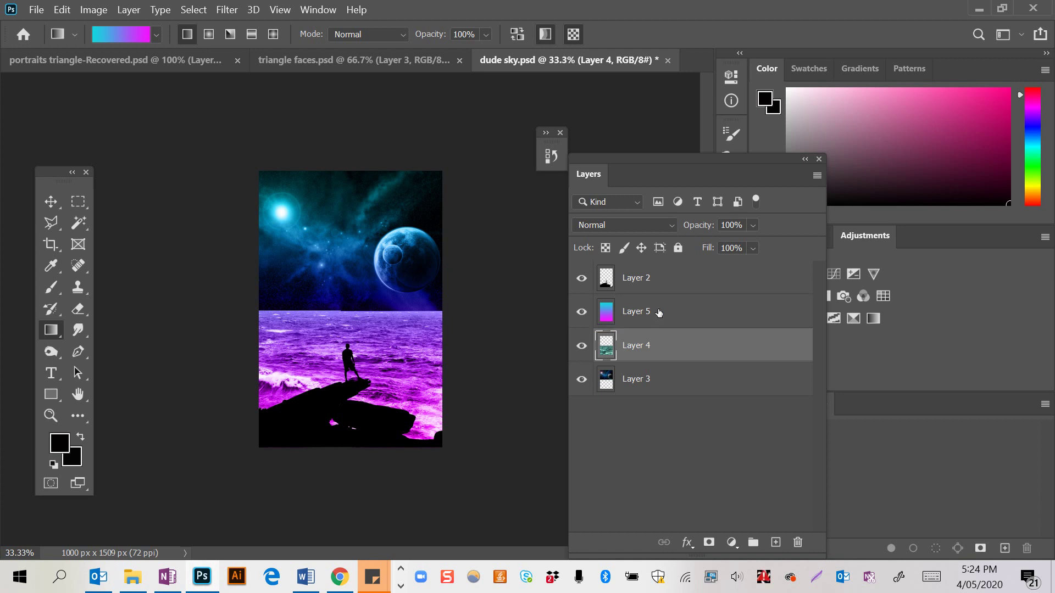
With the cyan-to-magenta layer hidden, fill a new layer above the ocean with the purple-to-blue preset from the Blues group, from upper to lower edge.
left_click(582, 311)
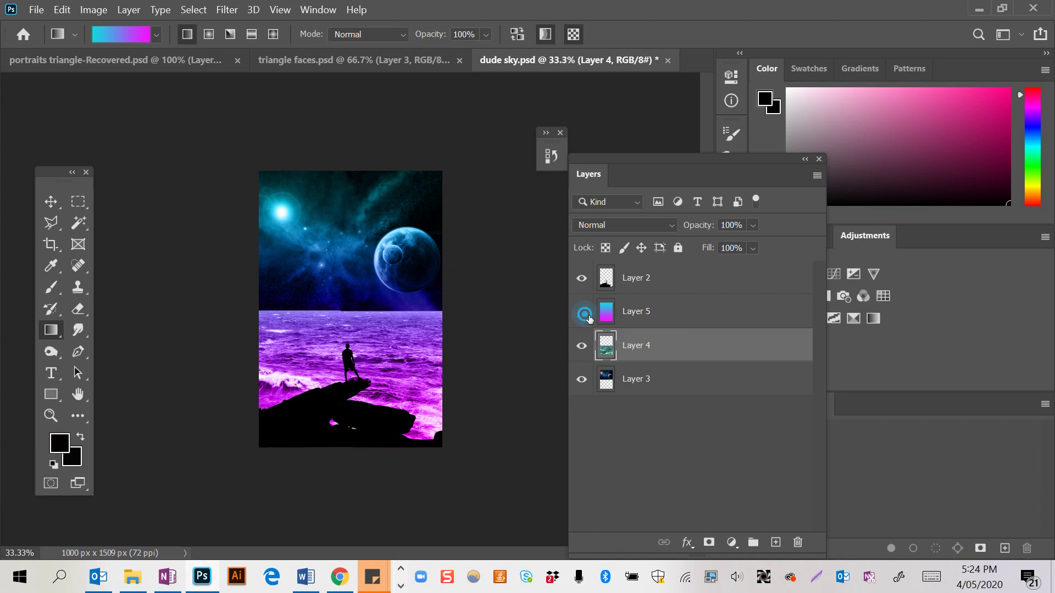
left_click(775, 542)
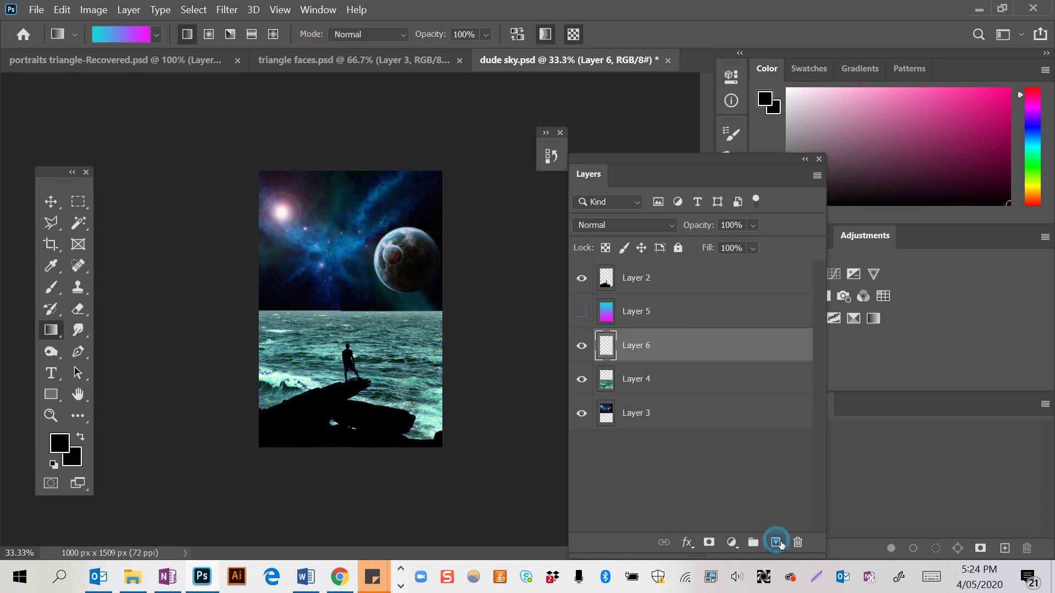
left_click(107, 33)
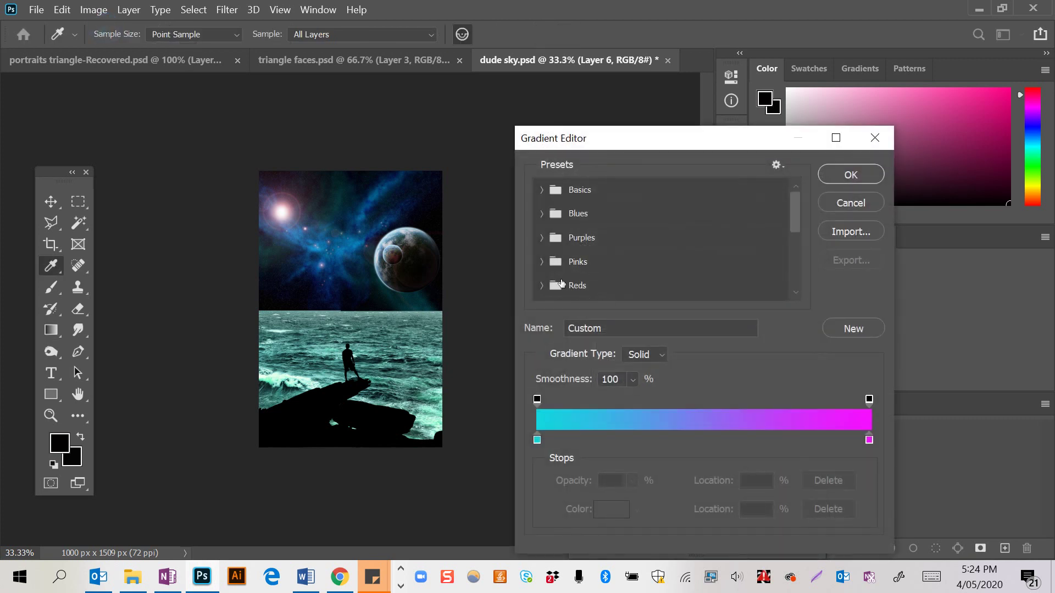
left_click(543, 215)
left_click(668, 291)
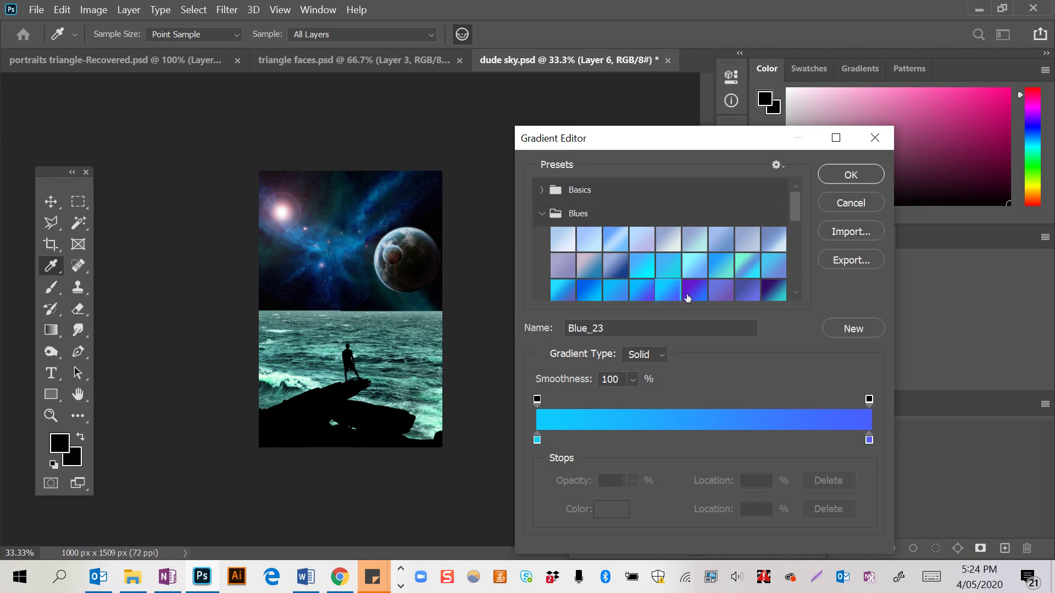
left_click(696, 293)
left_click(844, 185)
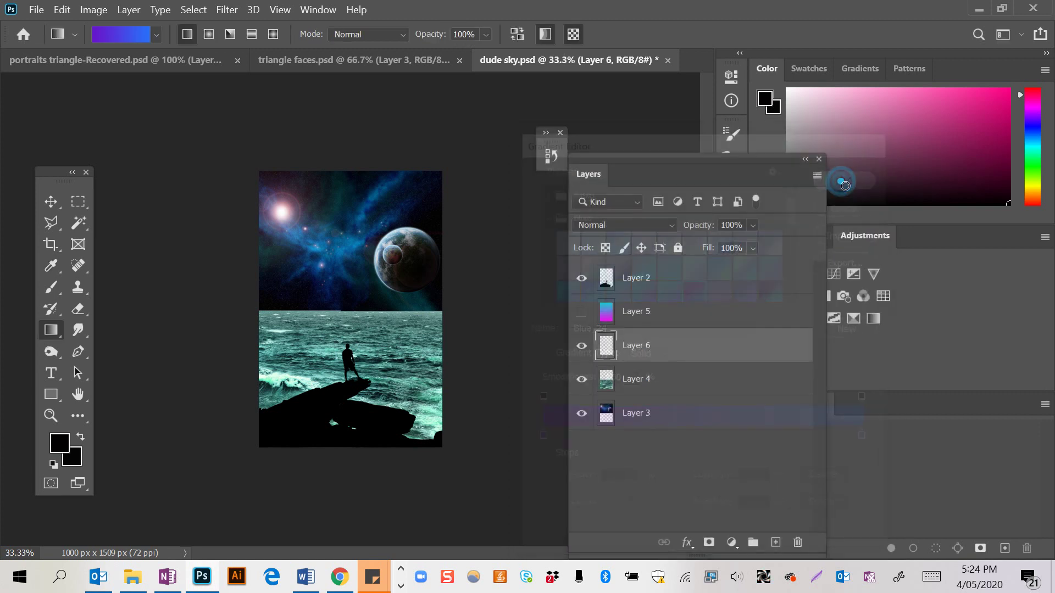
left_click_drag(352, 177, 361, 428)
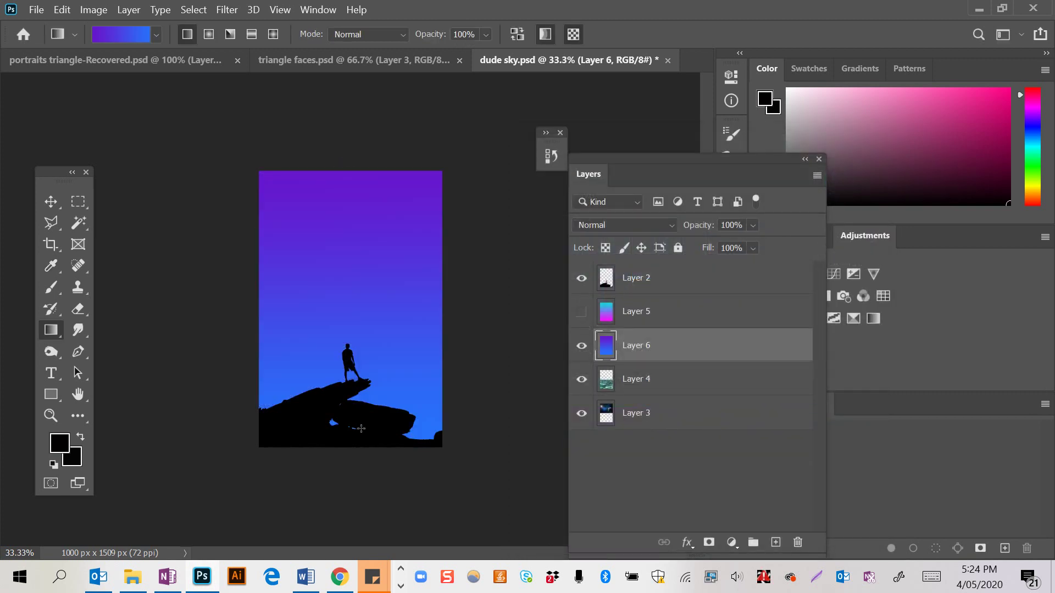
Try the blending modes on the purple-to-blue gradient layer one after another, from Multiply through Divide, and set it to Color.
left_click(637, 223)
left_click(618, 195)
key("Down")
key("Down")
key("Down")
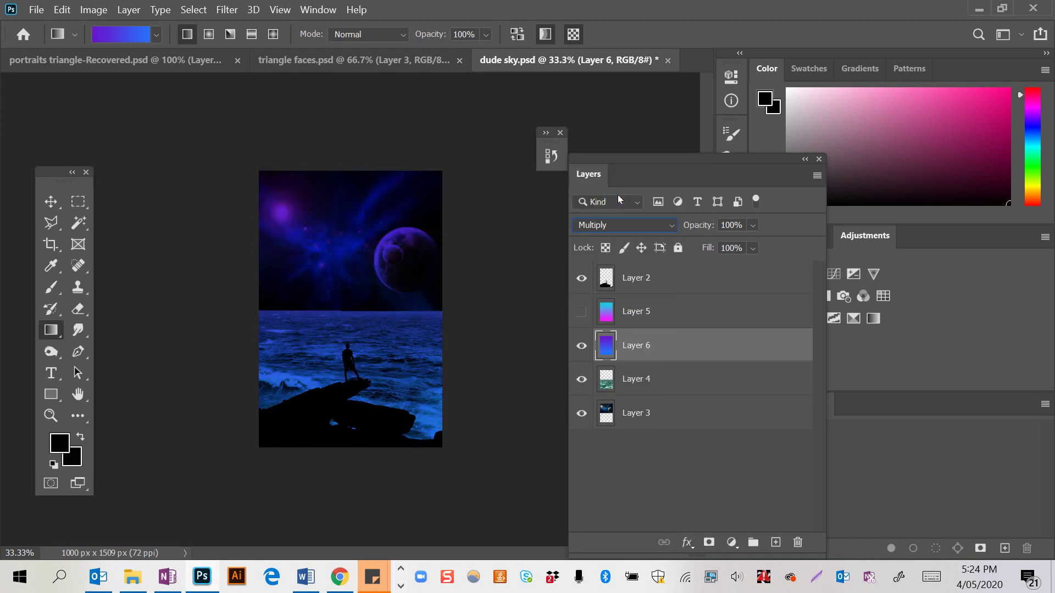
key("Down")
key("Down")
key("Down")
key("Down")
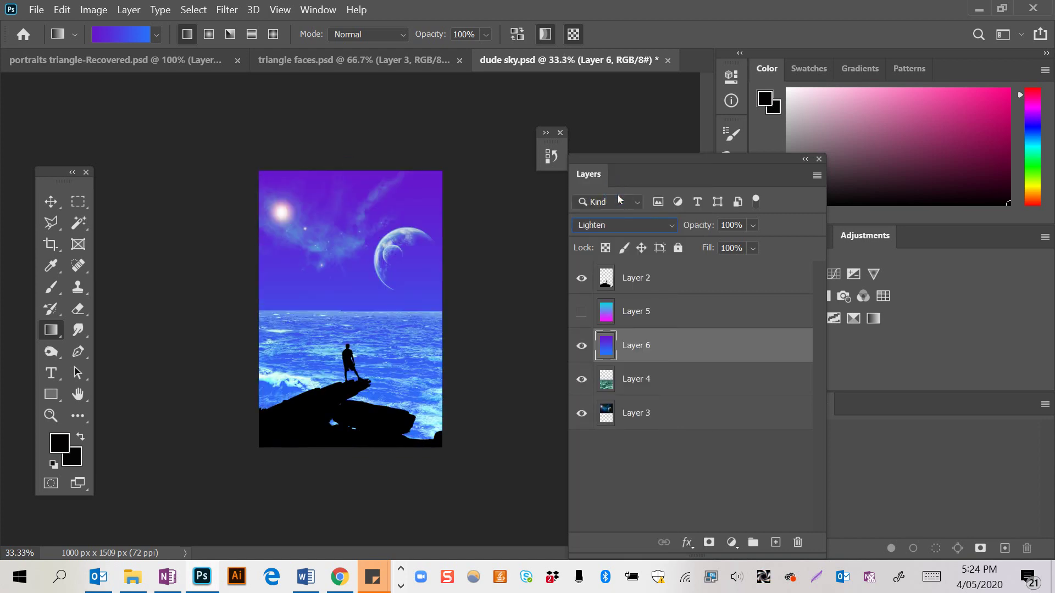
key("Down")
key("Down")
key("Down")
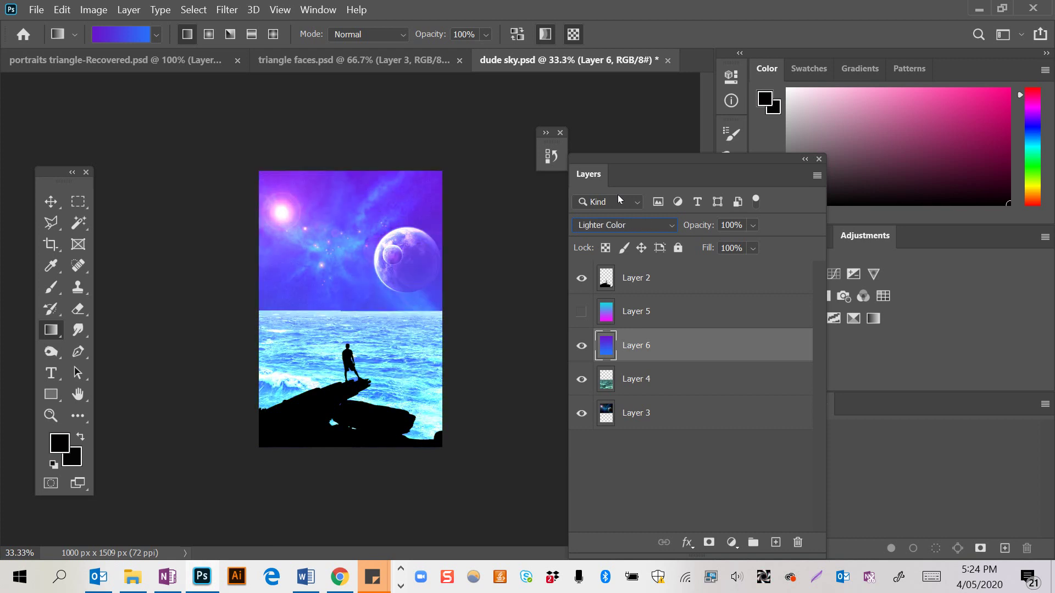
key("Down")
key("Down")
key("Down")
key("Down")
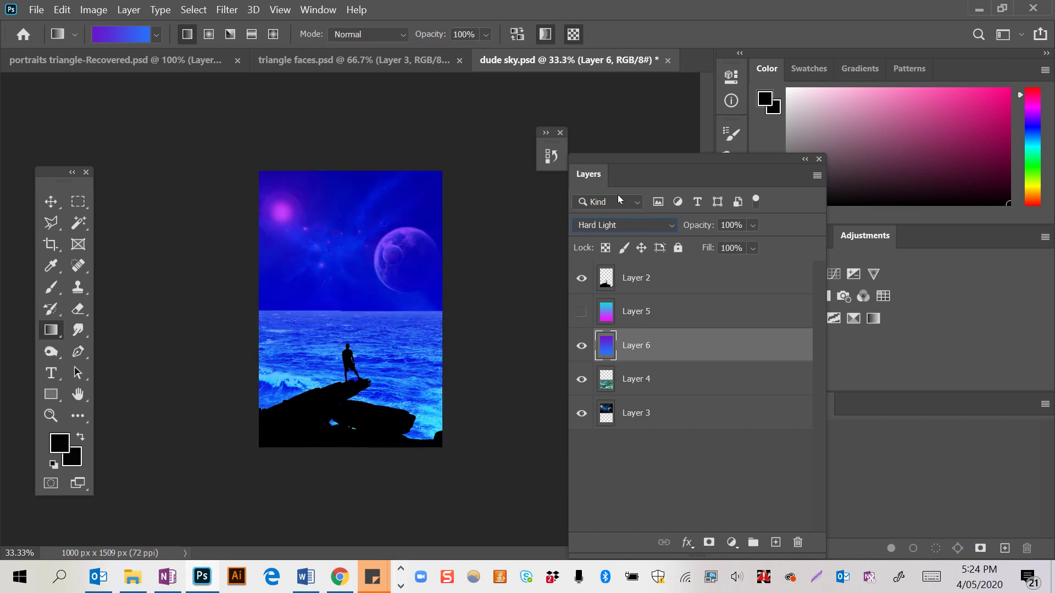
key("Down")
key("Down")
key("Down")
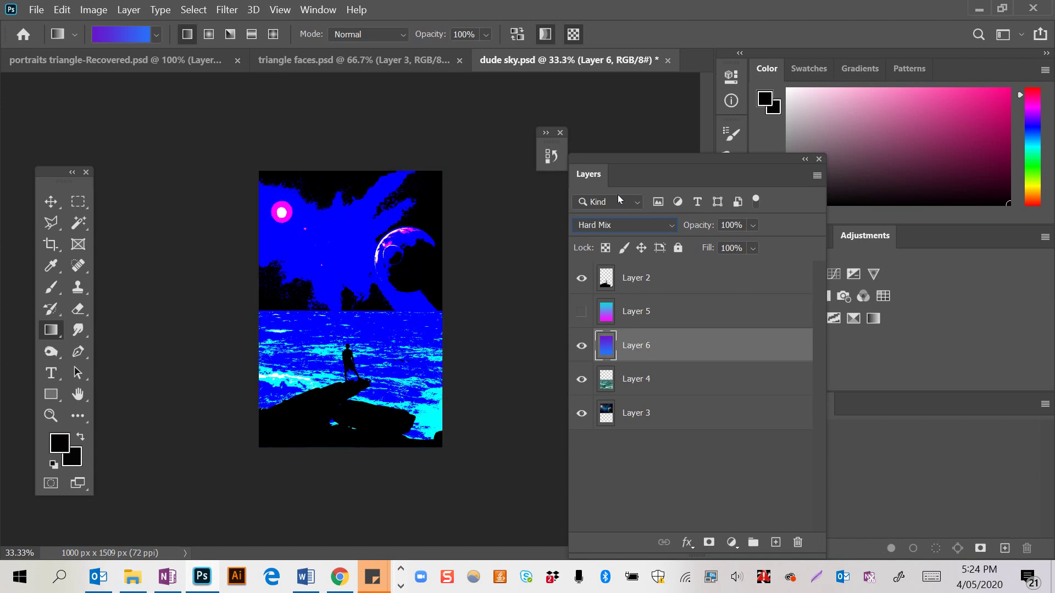
key("Up")
key("Down")
key("Down")
key("Down")
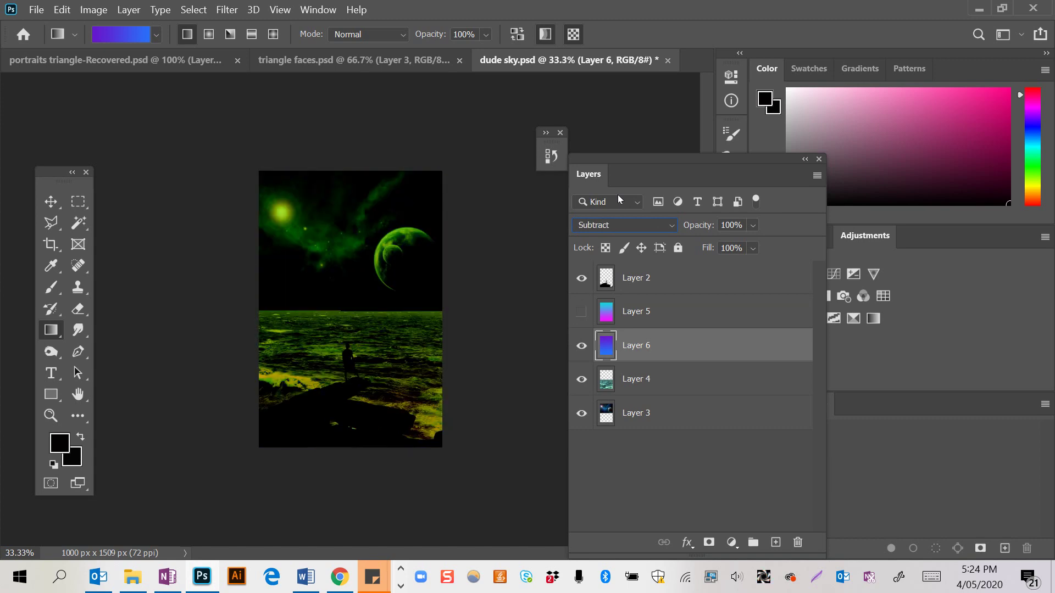
key("Down")
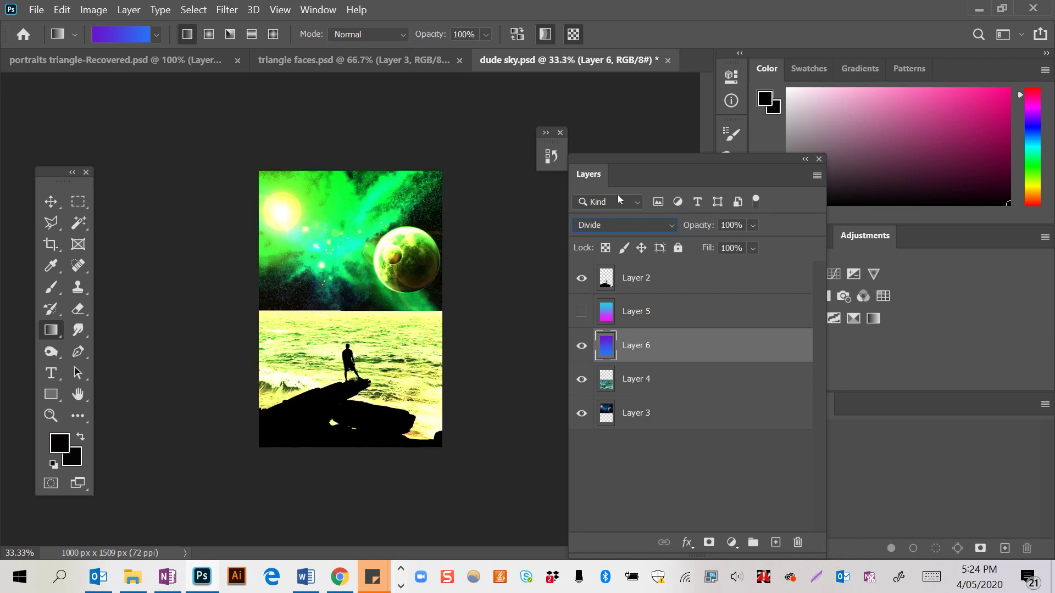
key("Down")
key("Down")
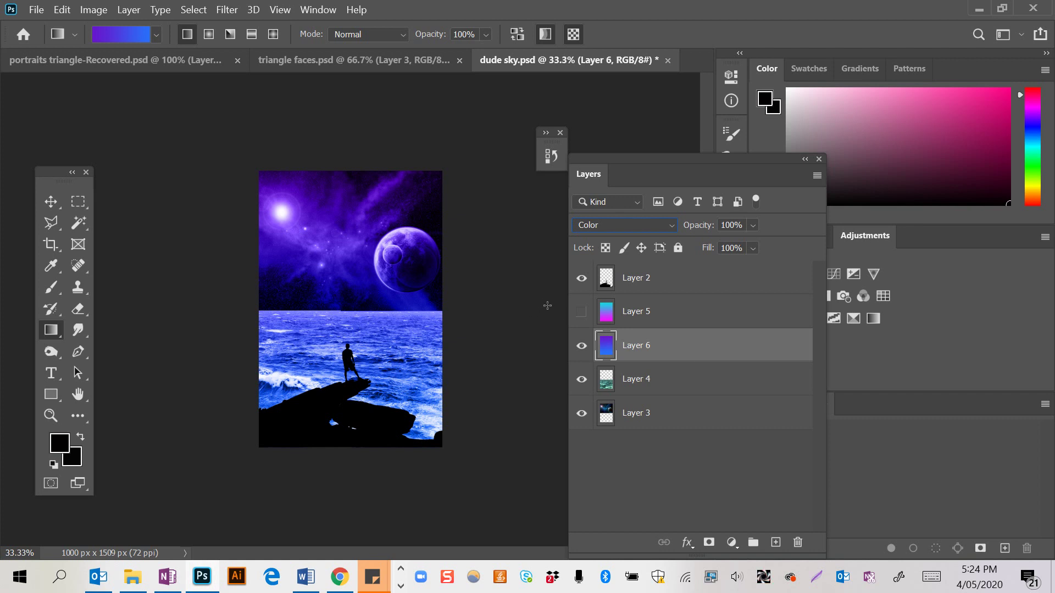
Show the cyan-to-magenta gradient layer again and delete the purple-to-blue gradient layer.
left_click(581, 316)
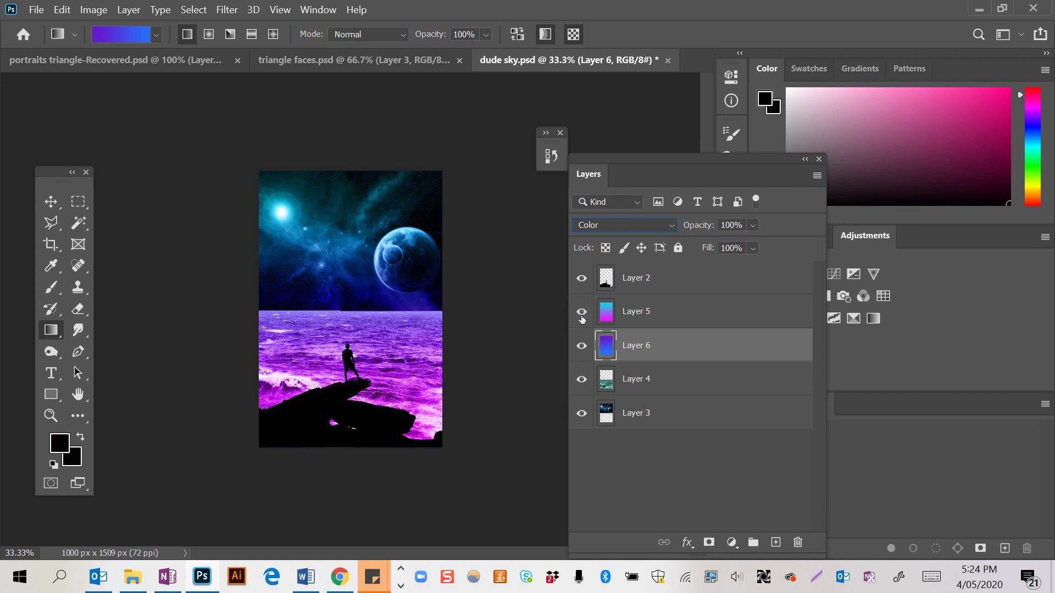
left_click(581, 345)
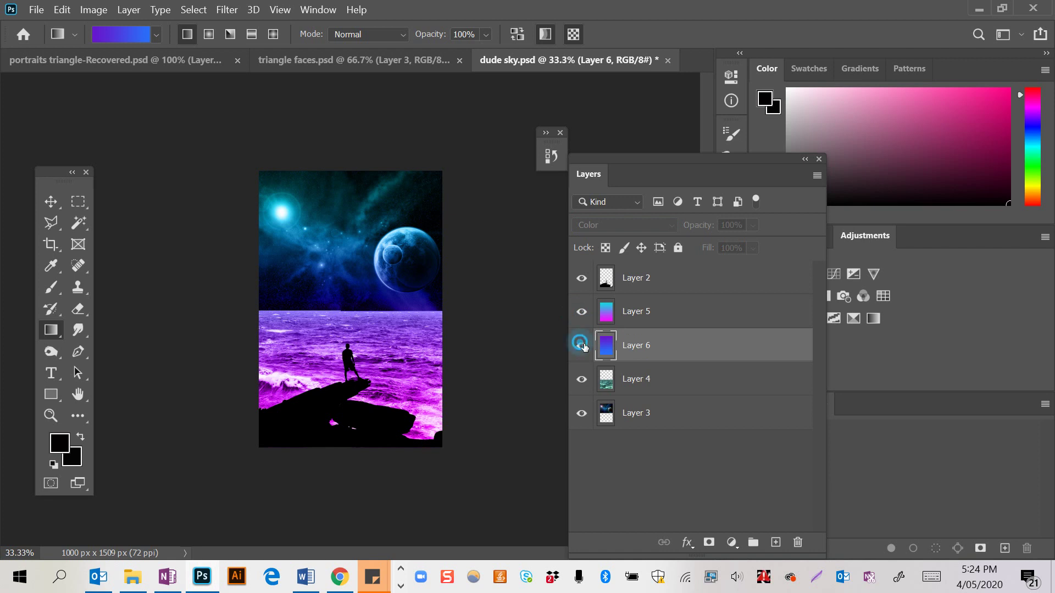
key("Delete")
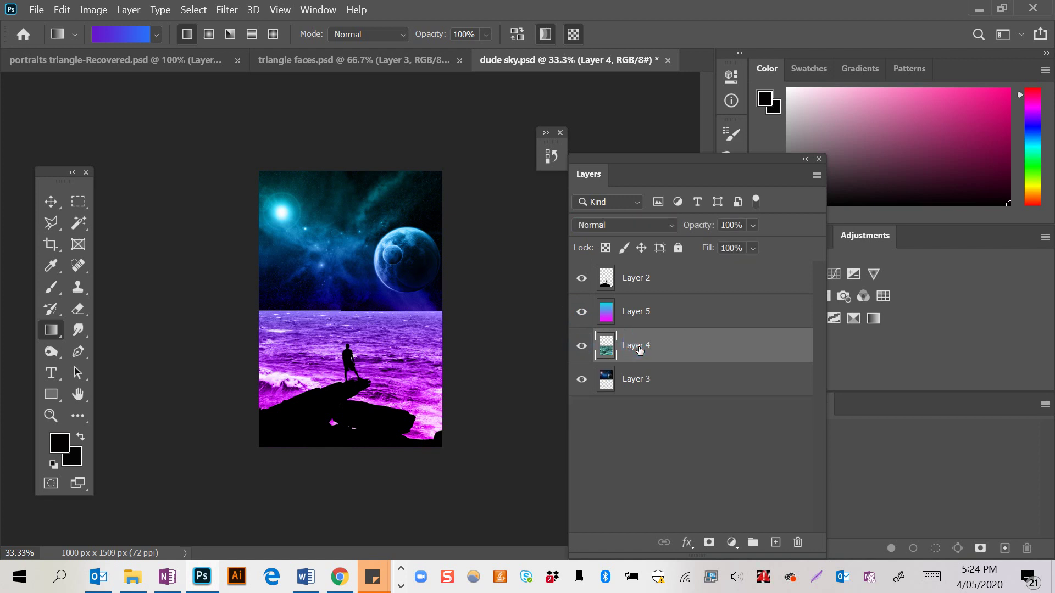
Hide the gradient, ocean and space sky layers in turn and show them again to review what each contributes.
left_click(580, 311)
left_click(582, 344)
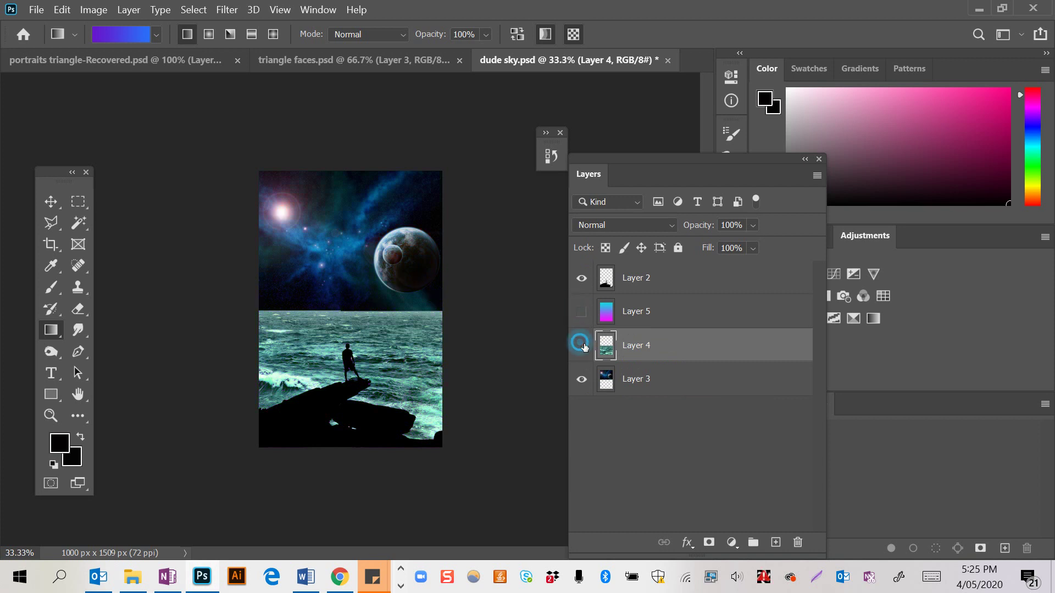
left_click(581, 379)
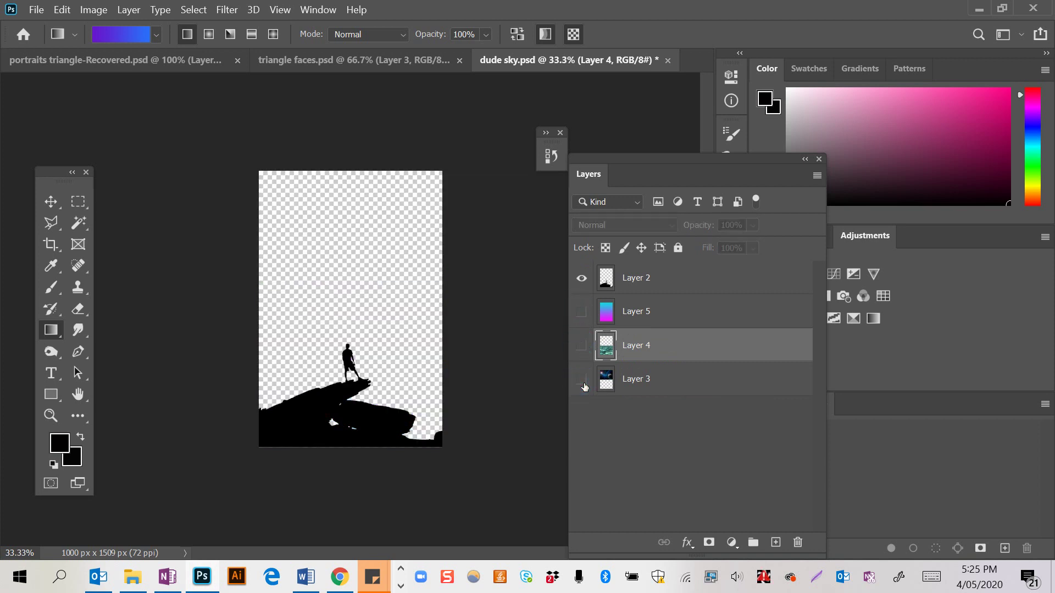
left_click(582, 382)
left_click(581, 346)
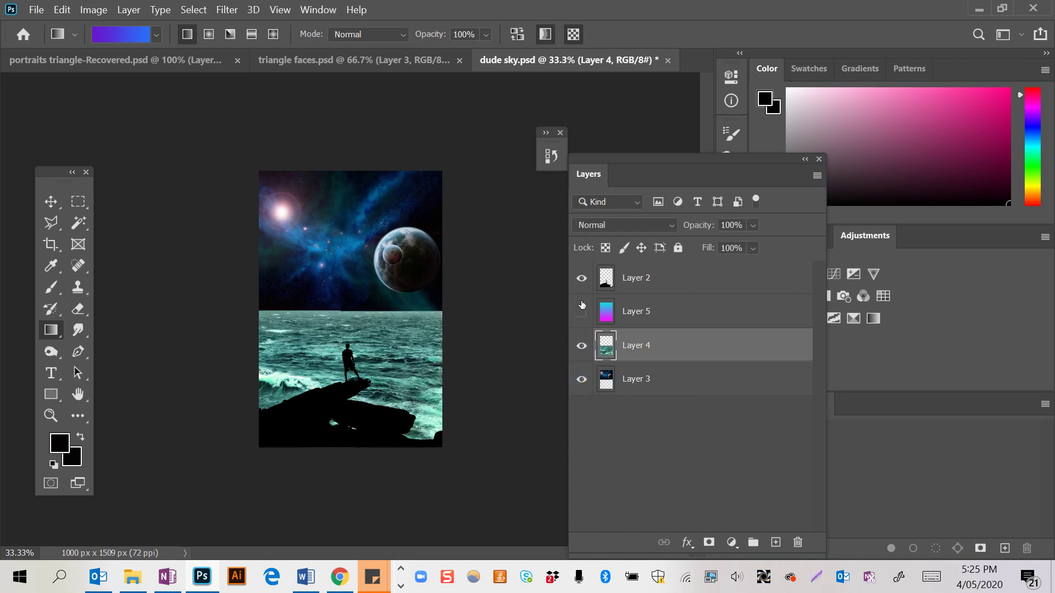
left_click(582, 305)
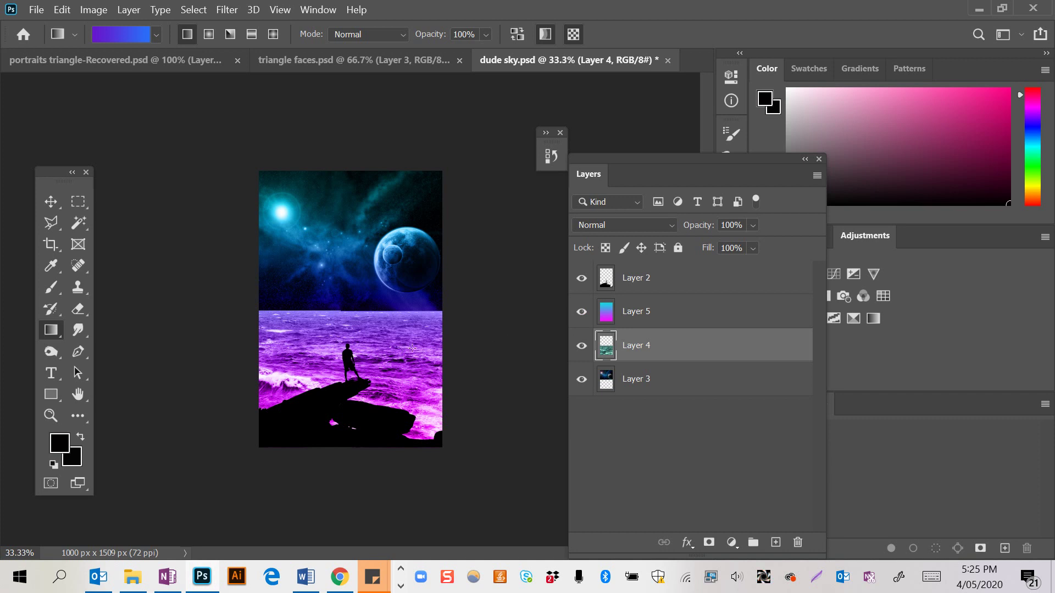
Darken the ocean layer by setting its lightness to -60 with Hue/Saturation.
key("ctrl+u")
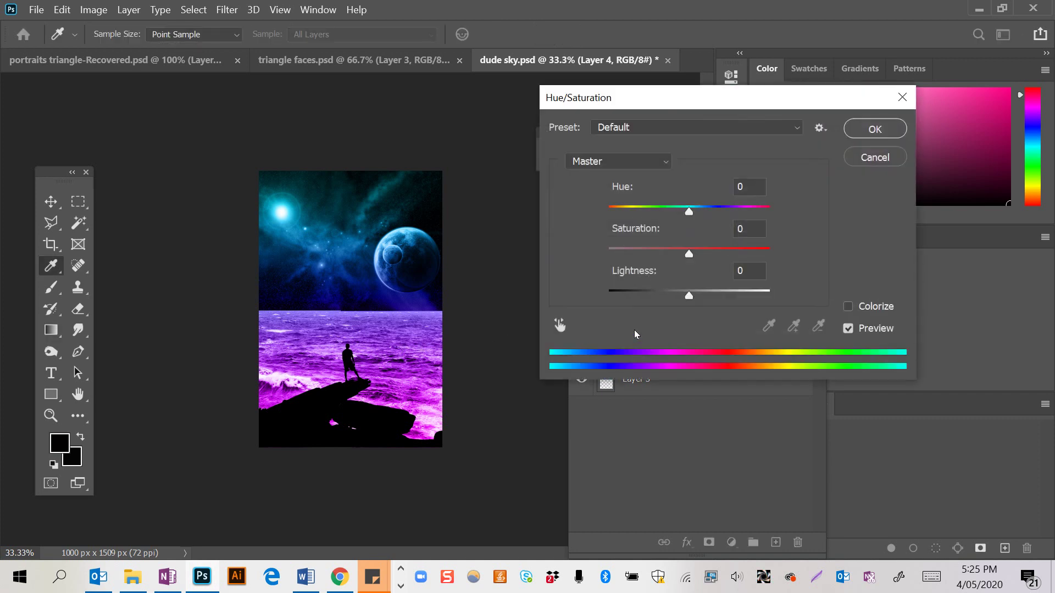
mouse_move(645, 292)
left_mouse_down()
mouse_move(628, 288)
mouse_move(642, 293)
left_mouse_up()
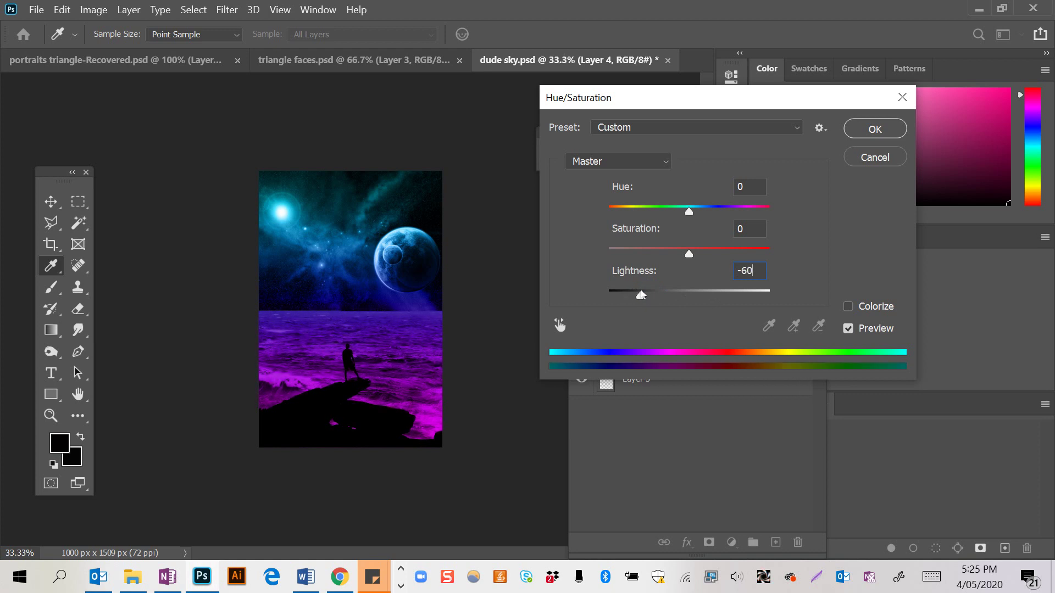
left_click(876, 127)
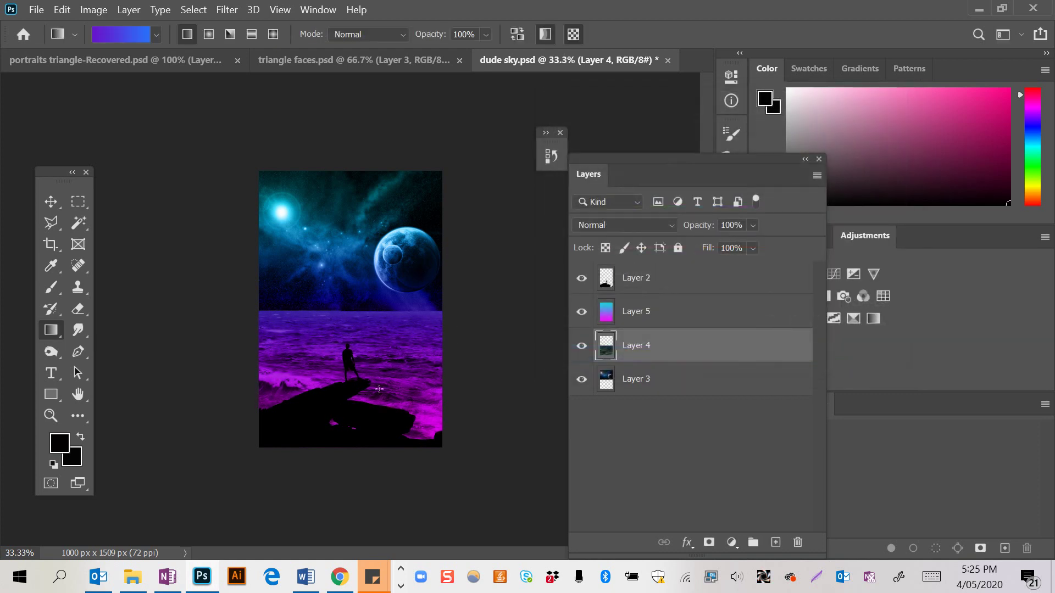
Add an Outer Glow layer style to the man-on-rock silhouette layer.
left_click(655, 283)
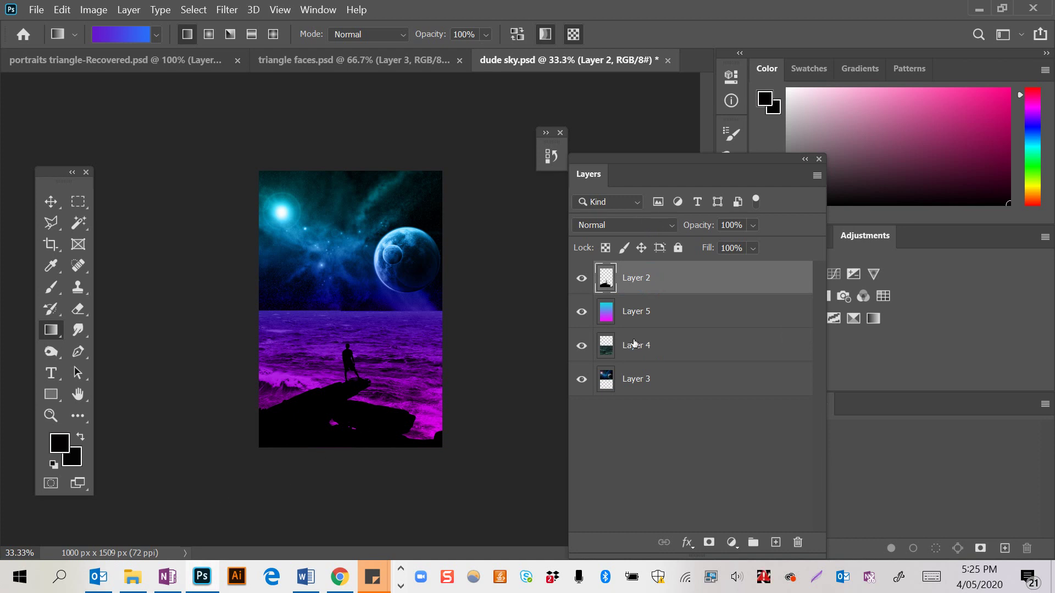
double_click(718, 281)
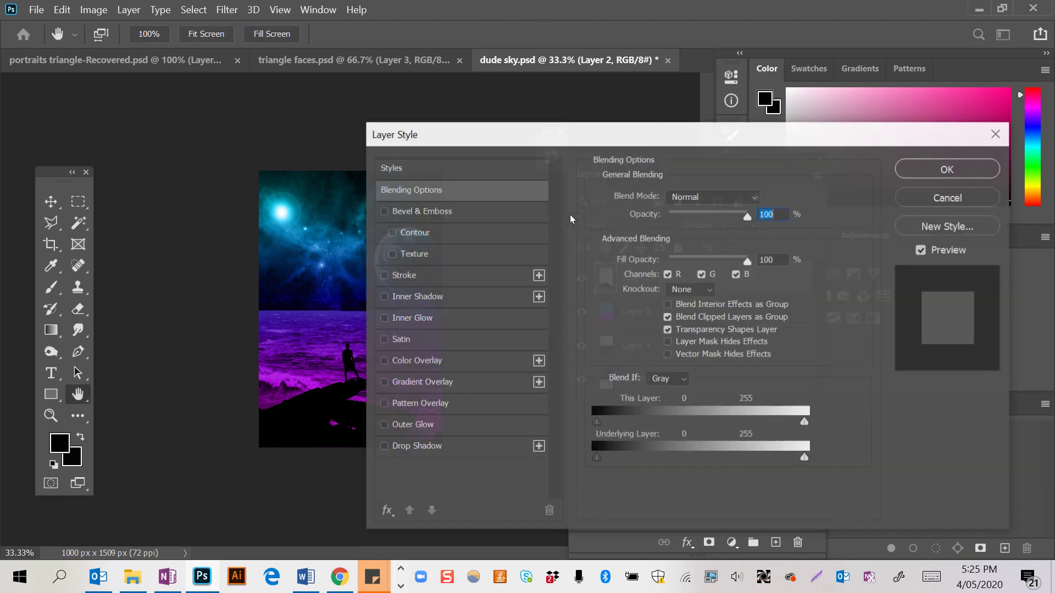
left_click(946, 169)
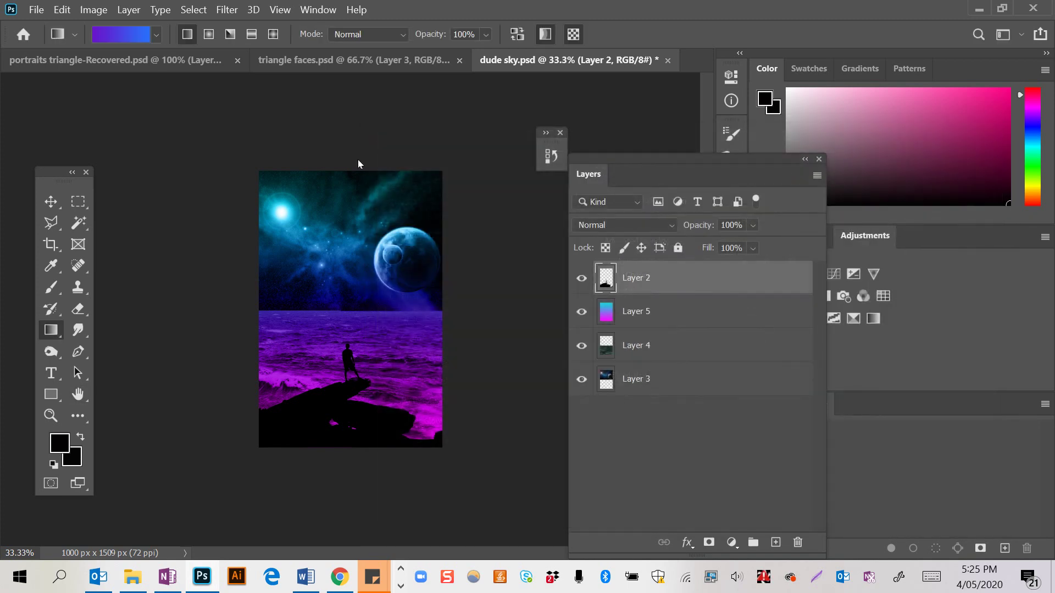
left_click(126, 11)
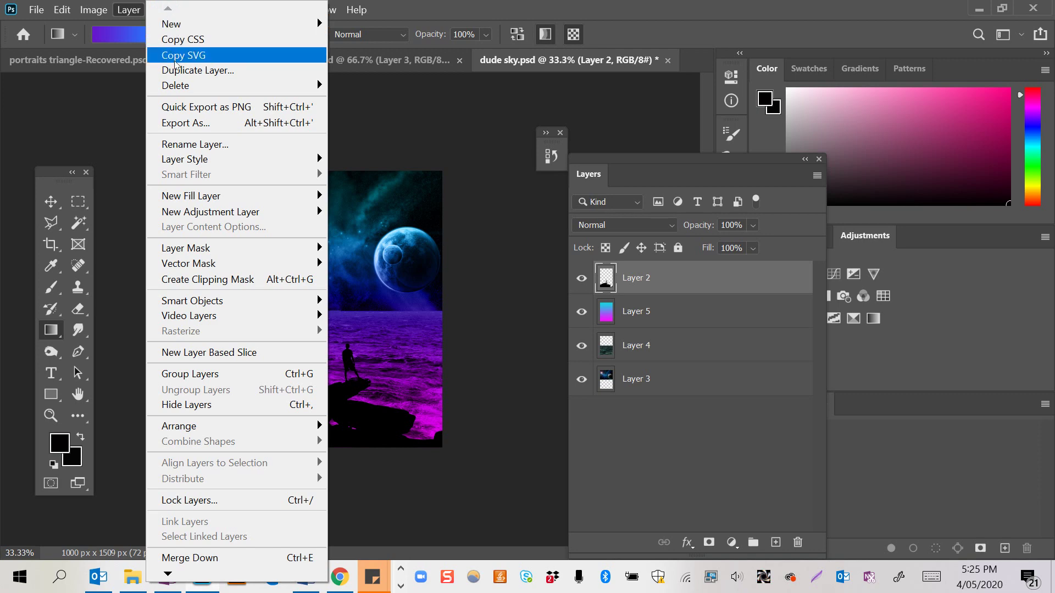
mouse_move(183, 158)
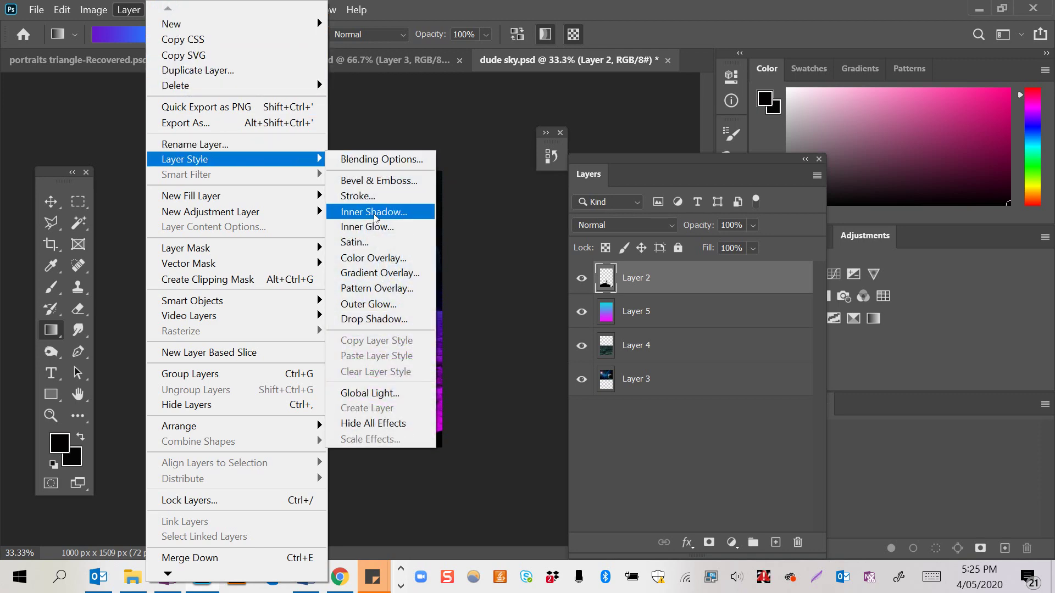
left_click(379, 304)
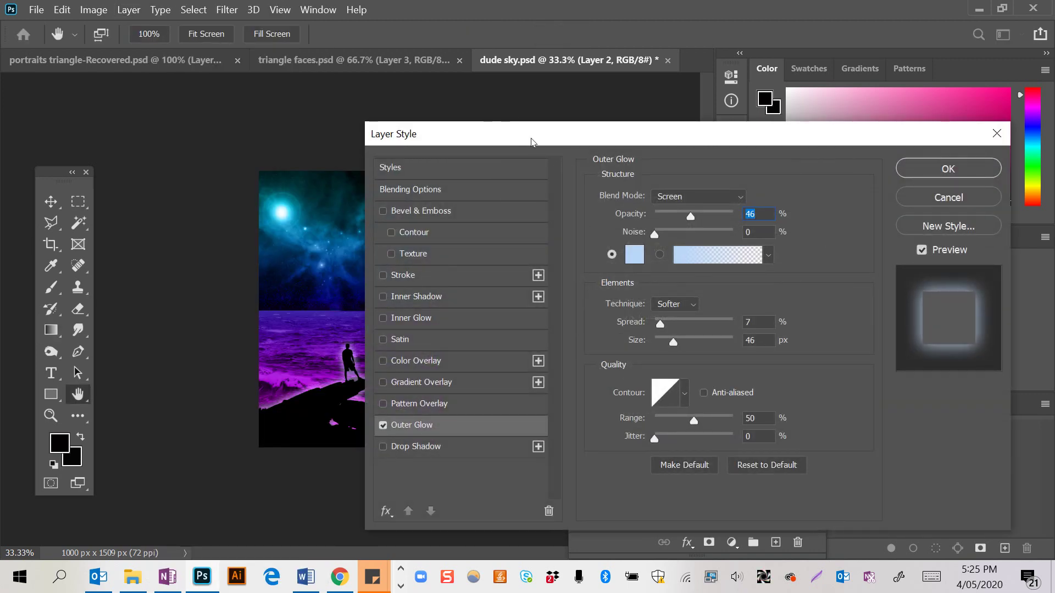
left_click_drag(527, 138, 642, 129)
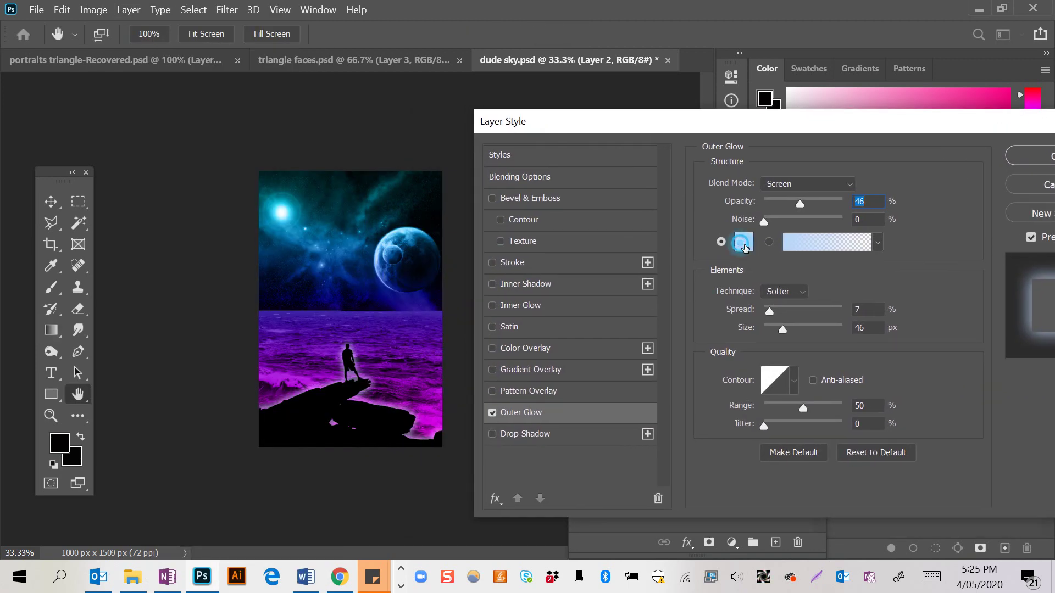
Change the outer glow color to a near-white tint.
left_click(742, 244)
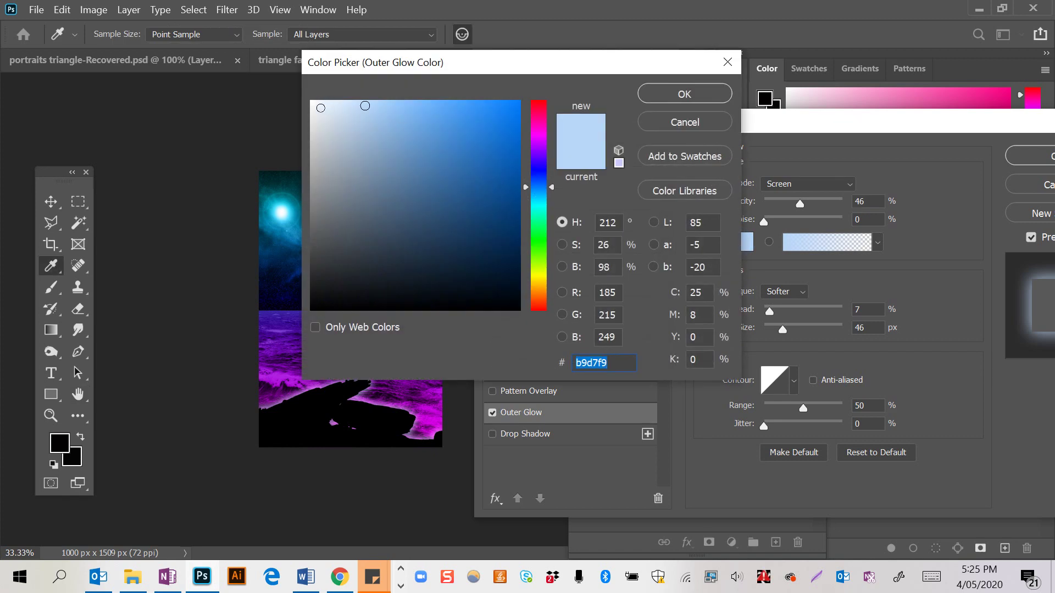
left_click(316, 104)
left_click(649, 94)
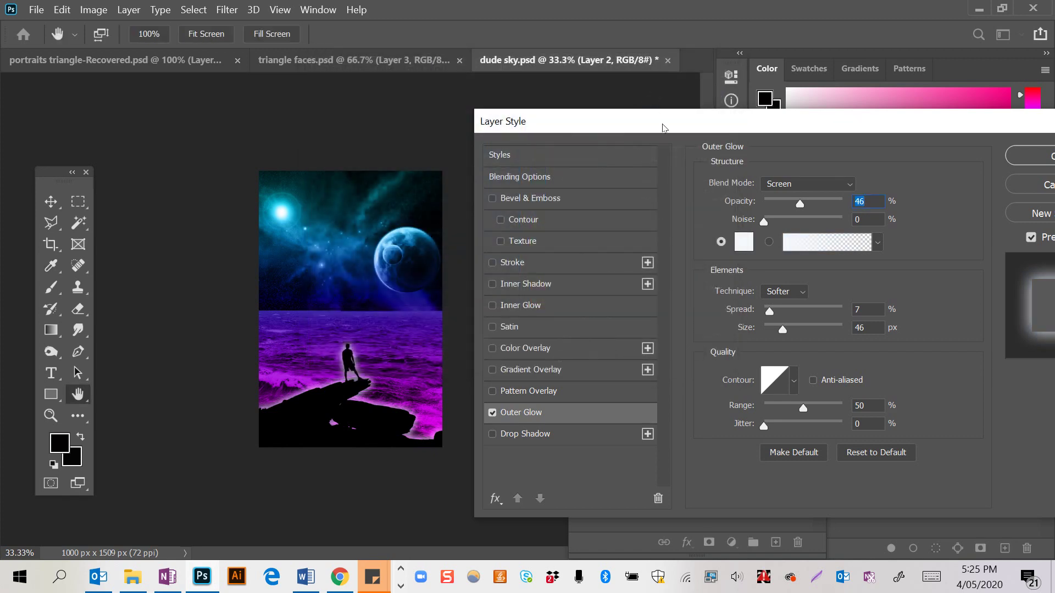
Set the outer glow's opacity to 47%, spread to 5% and size to 98 px, and apply the layer style.
mouse_move(802, 203)
left_mouse_down()
mouse_move(858, 205)
mouse_move(780, 197)
mouse_move(801, 203)
left_mouse_up()
left_click(774, 308)
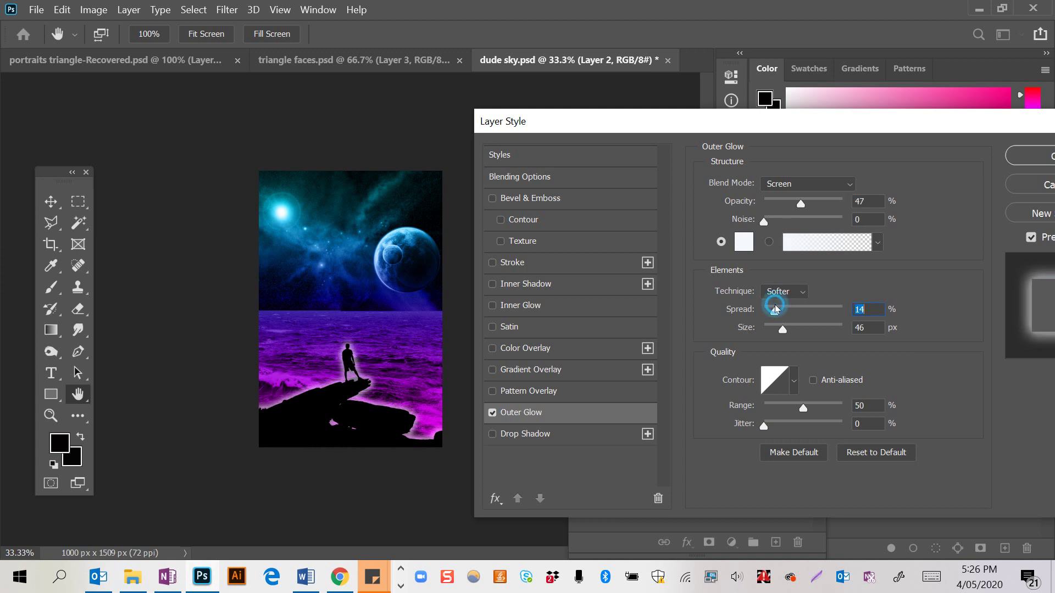
left_click(798, 327)
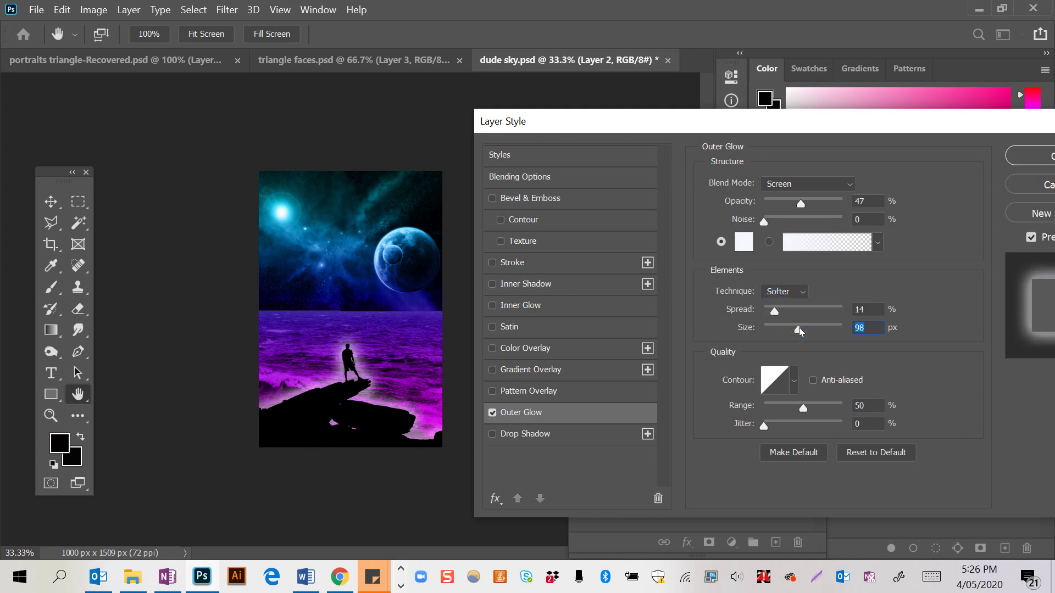
left_click_drag(777, 311, 767, 312)
left_click(772, 312)
left_click_drag(956, 122, 857, 102)
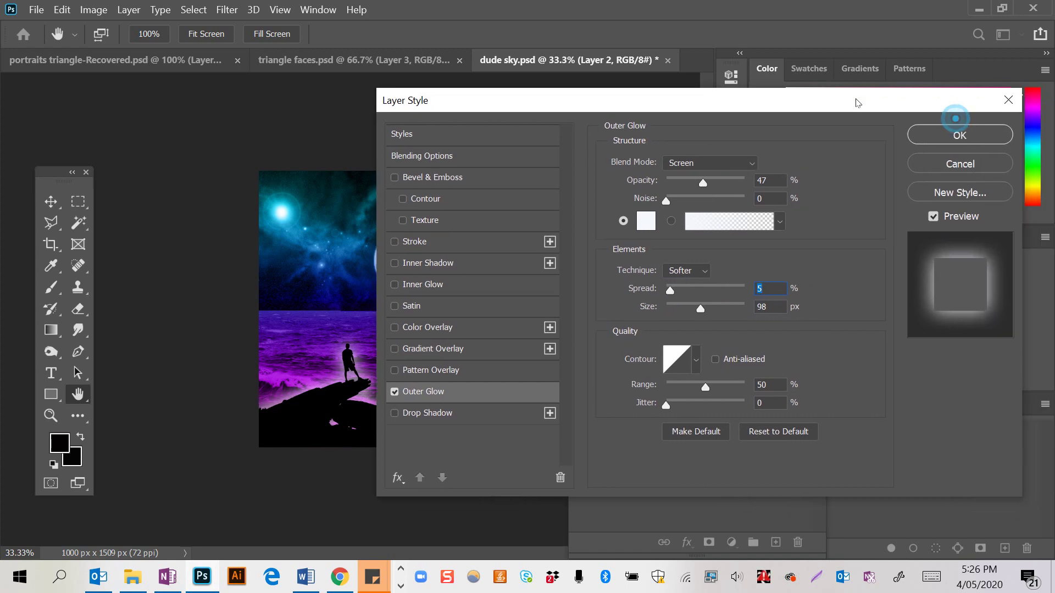
left_click(943, 139)
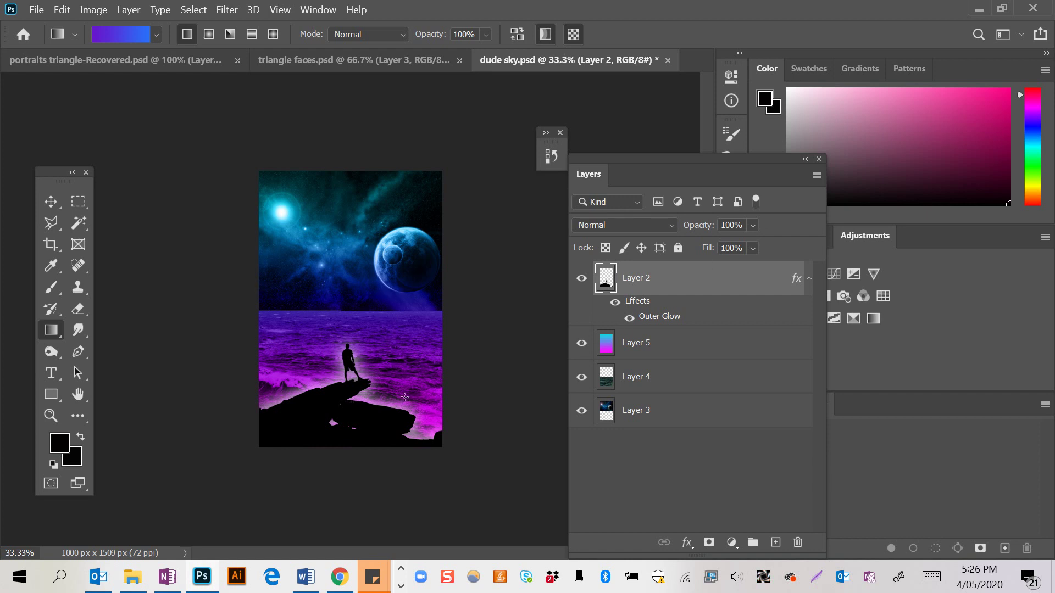
left_click(400, 586)
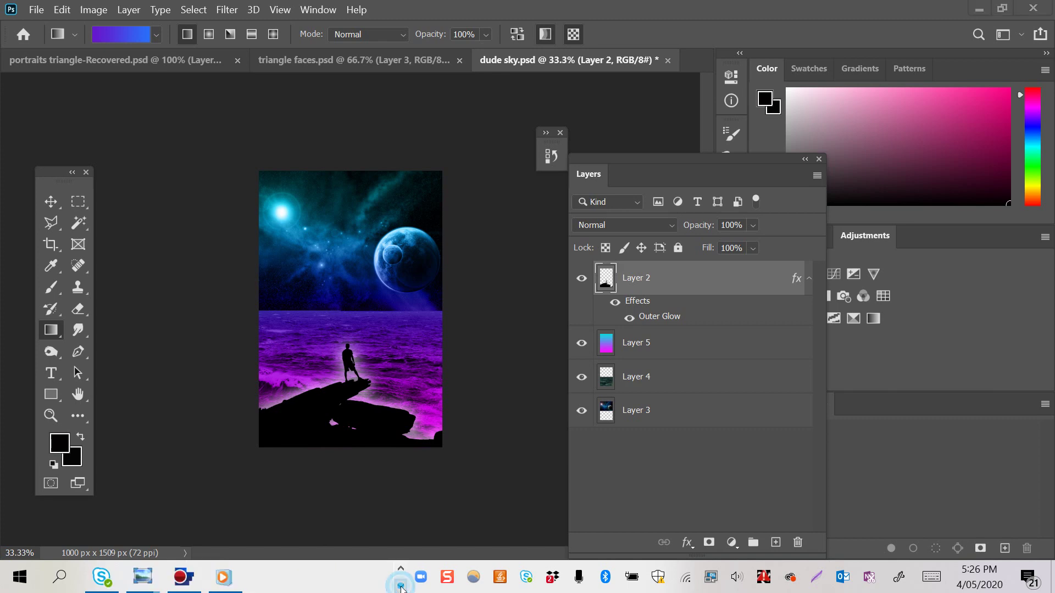